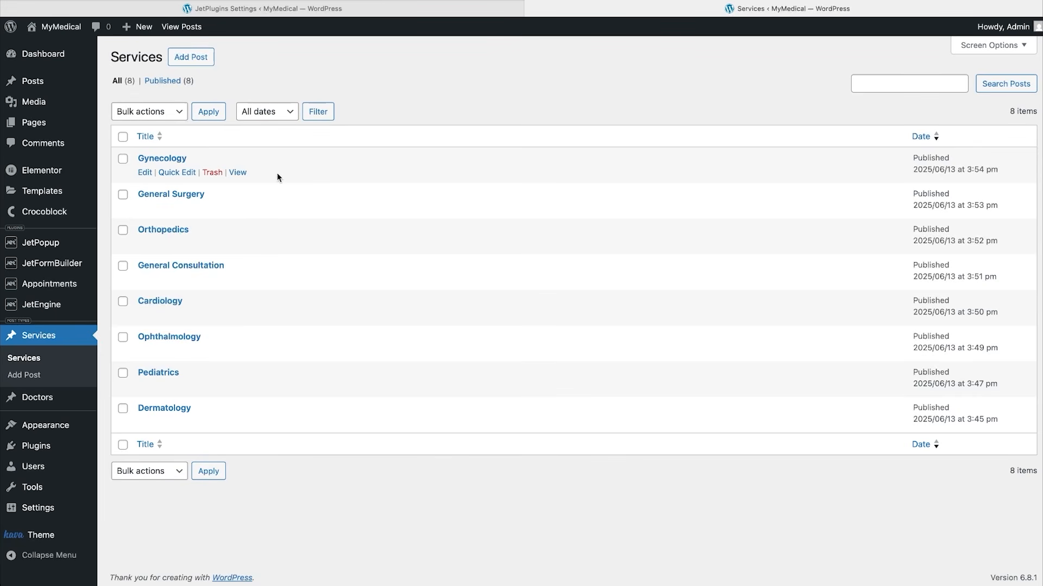
Step: Open the Gynecology service for editing and set its price per slot to 50
click(144, 173)
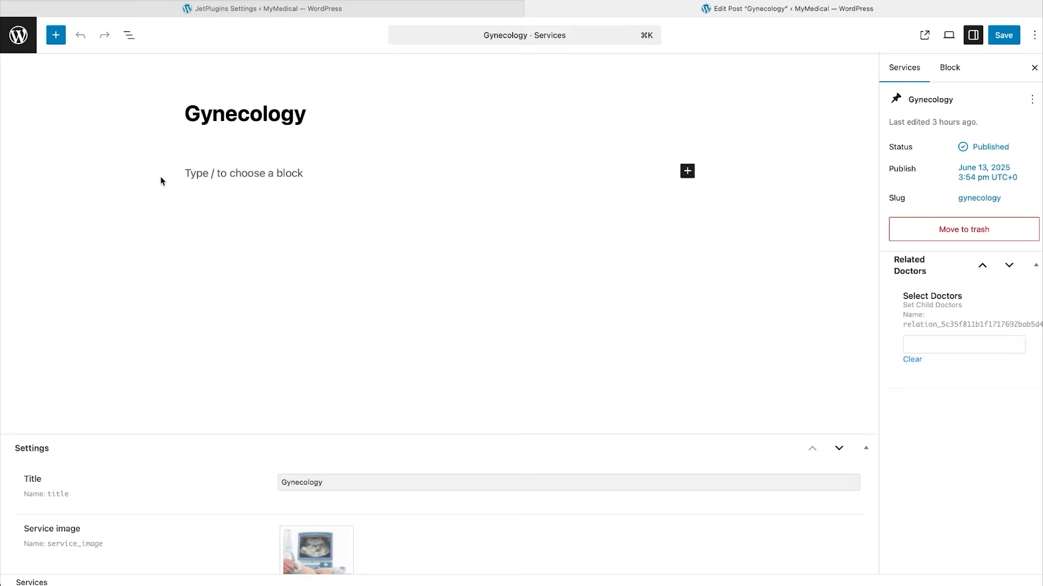
scroll(226, 356, down, 10)
scroll(226, 357, down, 1)
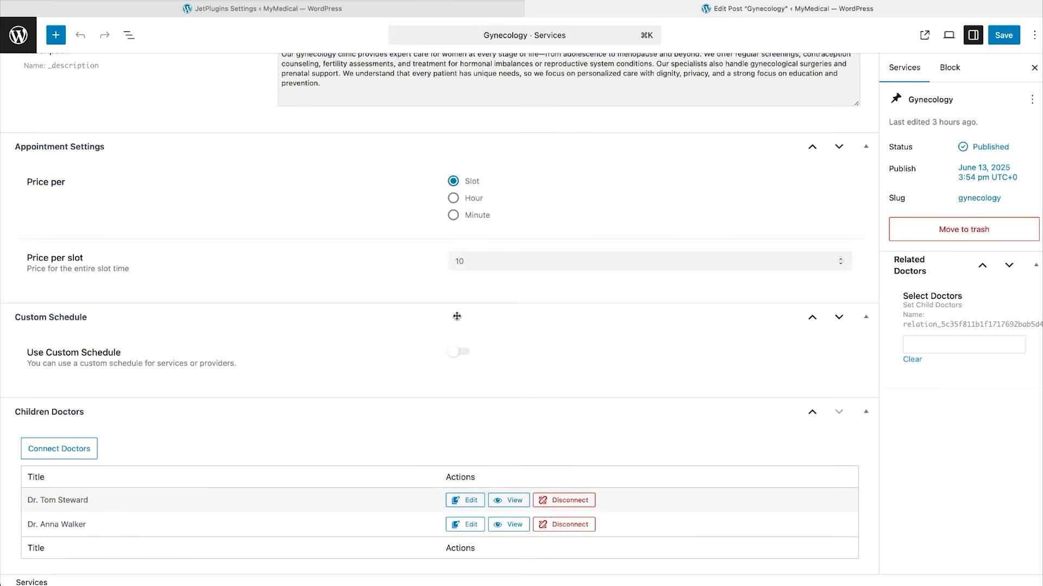
double_click(471, 261)
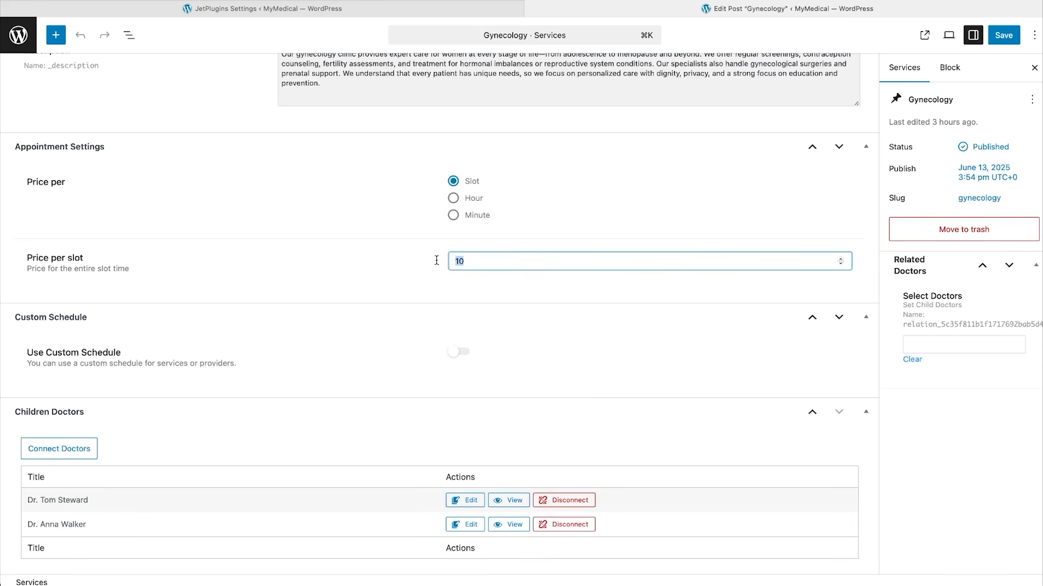
text(50)
click(424, 353)
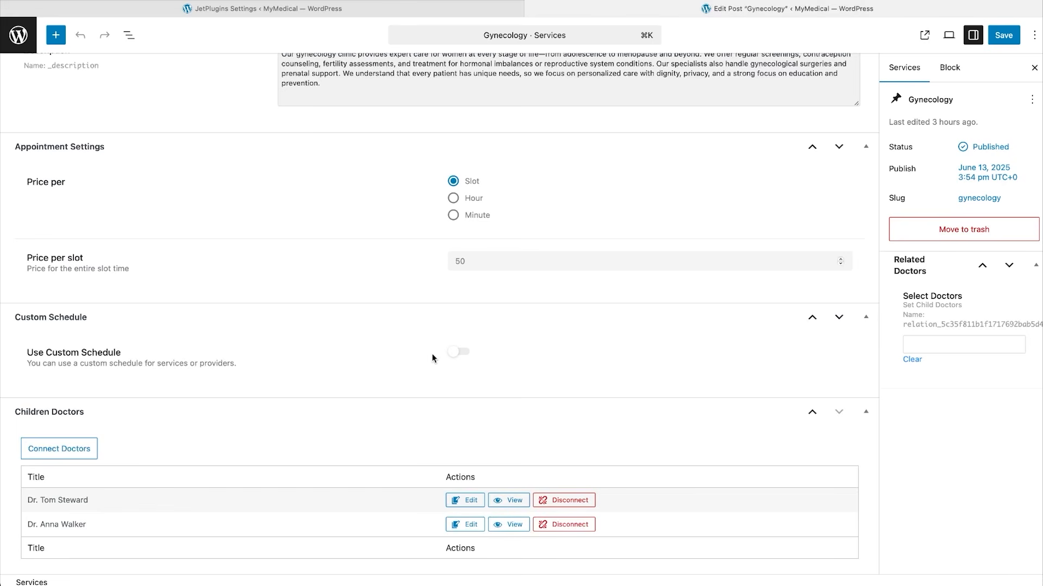
Step: Turn on the service's custom schedule, examine its duration, buffer, booking range and work-hour settings, and turn it off again
click(462, 353)
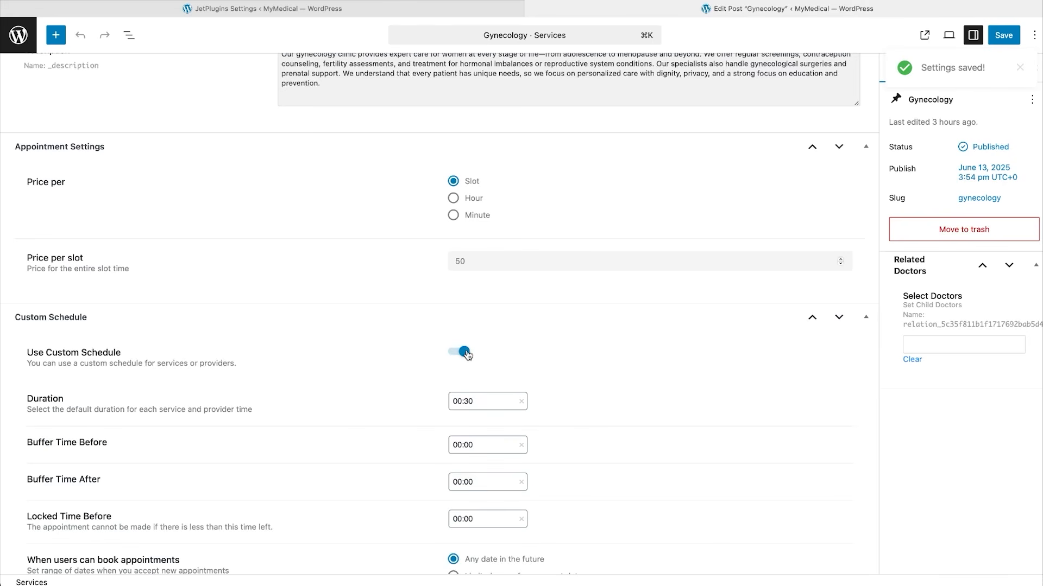
scroll(485, 391, down, 5)
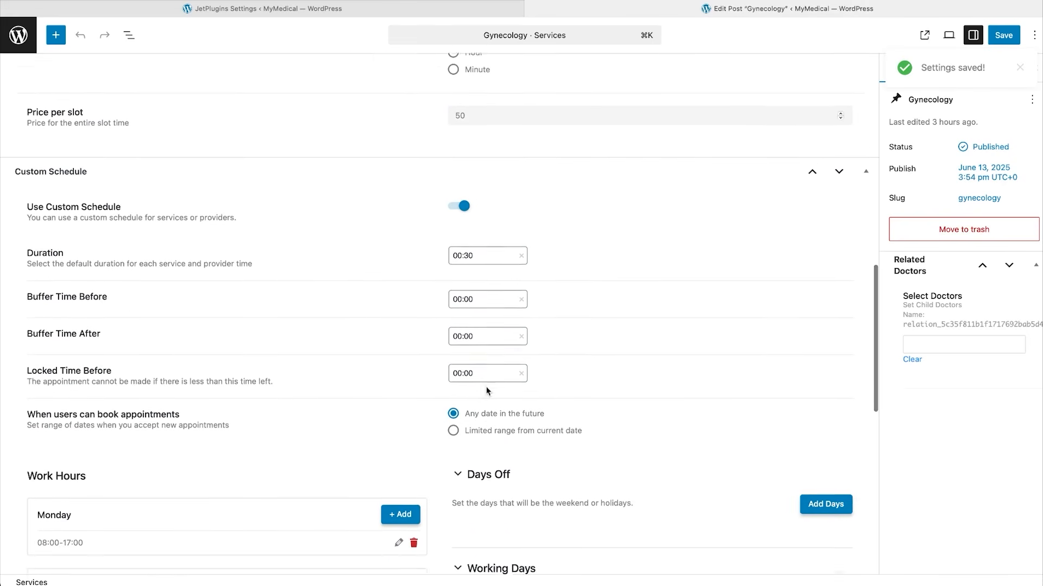
scroll(486, 391, down, 1)
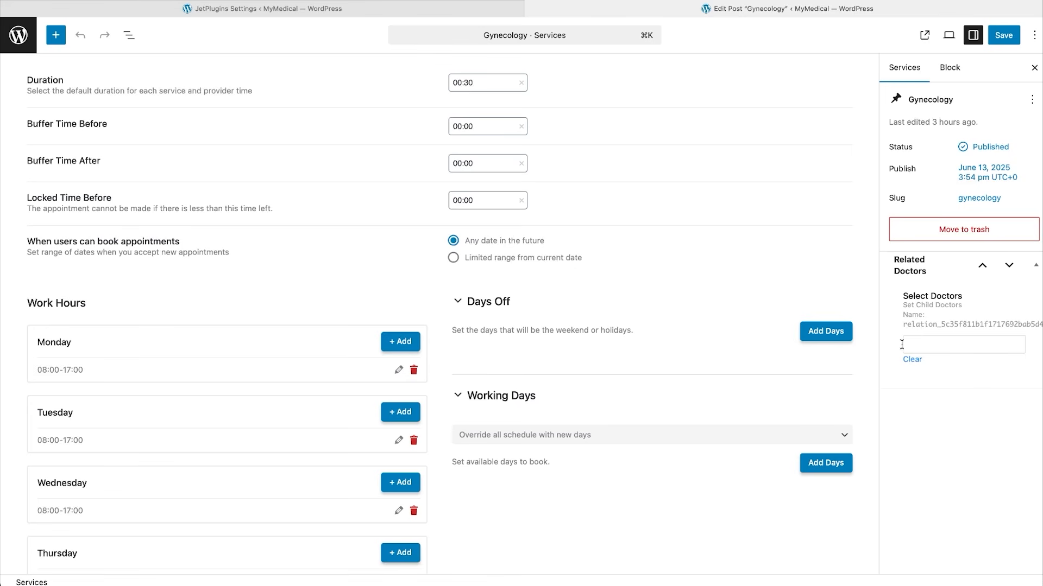
scroll(688, 292, up, 4)
scroll(688, 292, up, 1)
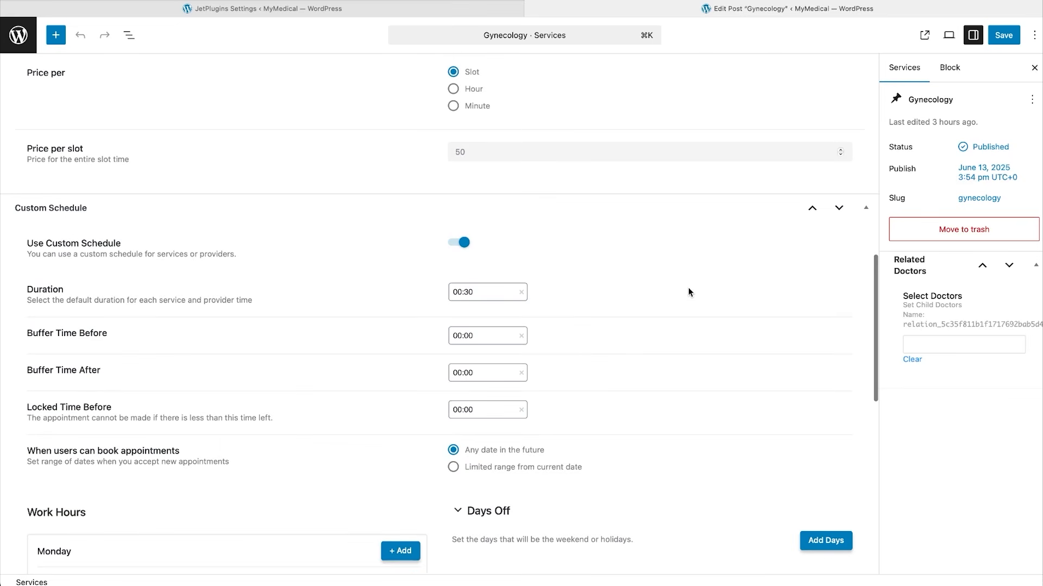
click(461, 242)
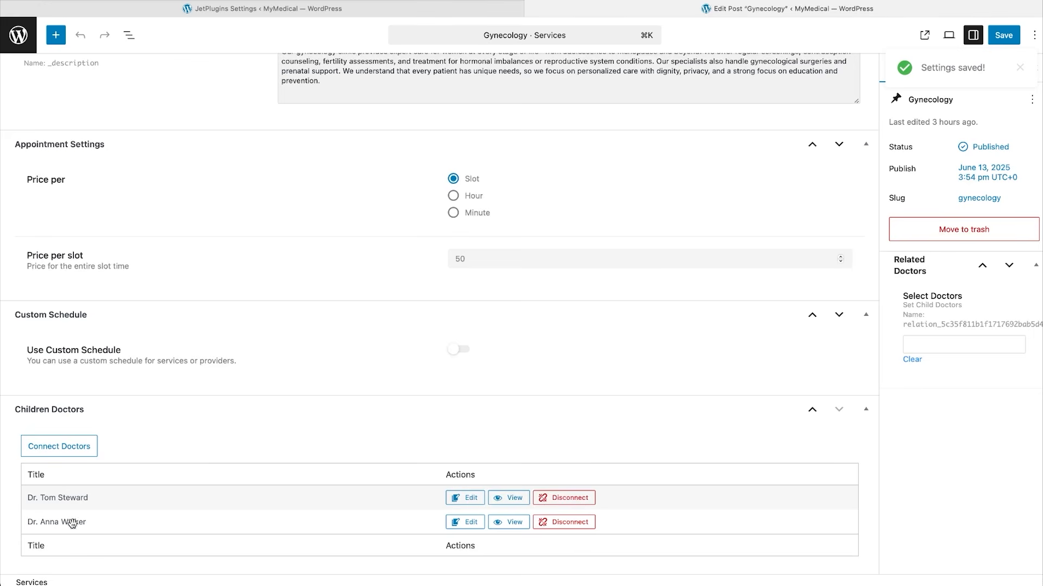
Step: Add the two doctors listed under Children Doctors to the Gynecology service's Related Doctors and save the service
click(973, 344)
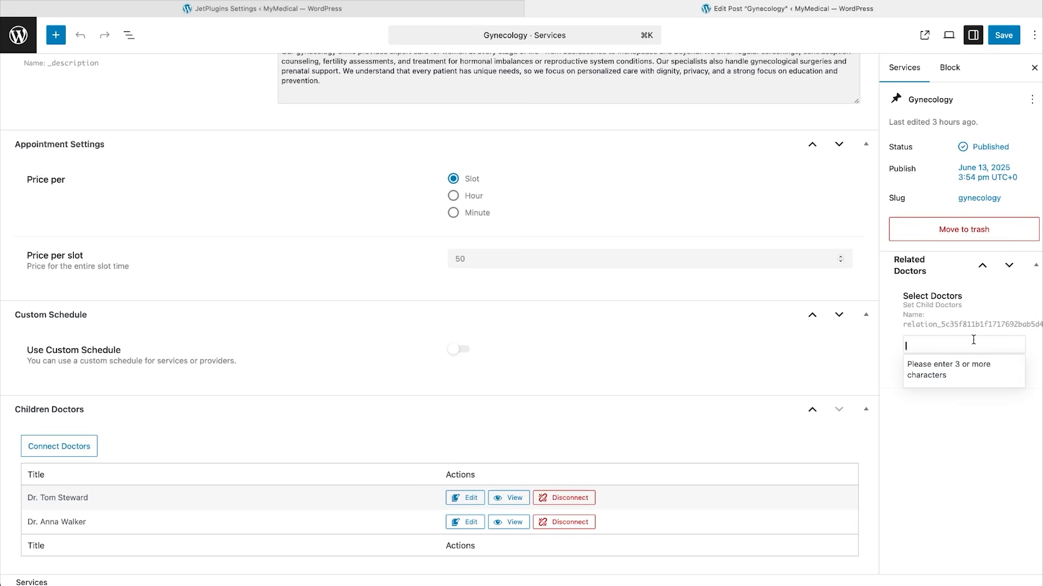
text(tom)
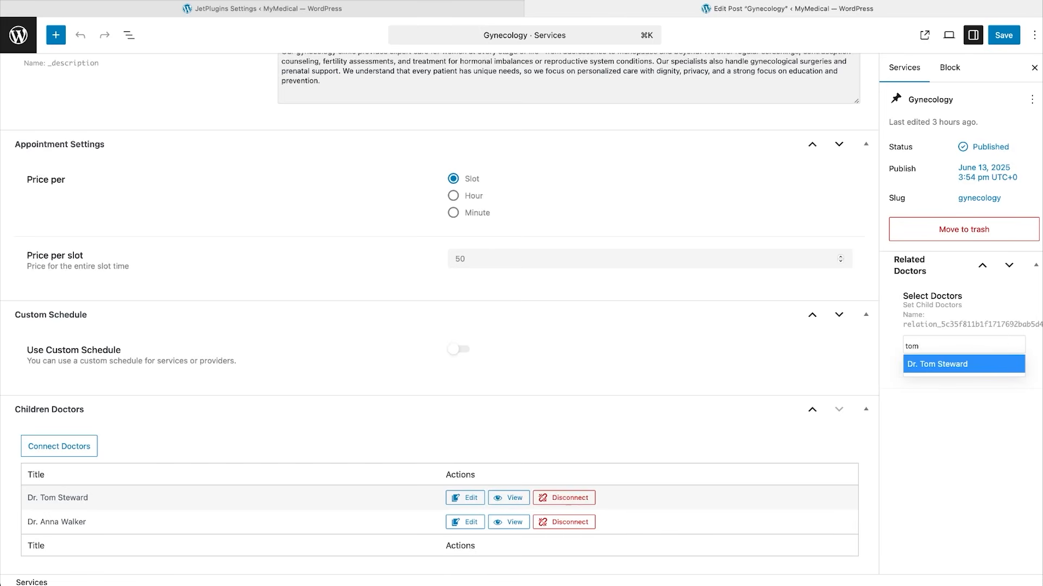
click(989, 371)
text(anna)
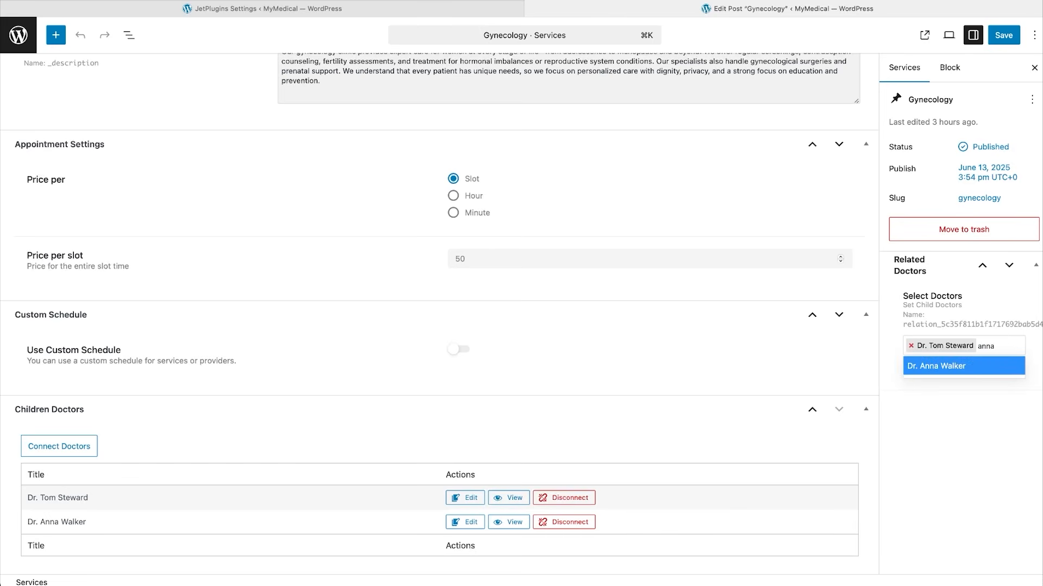
click(991, 369)
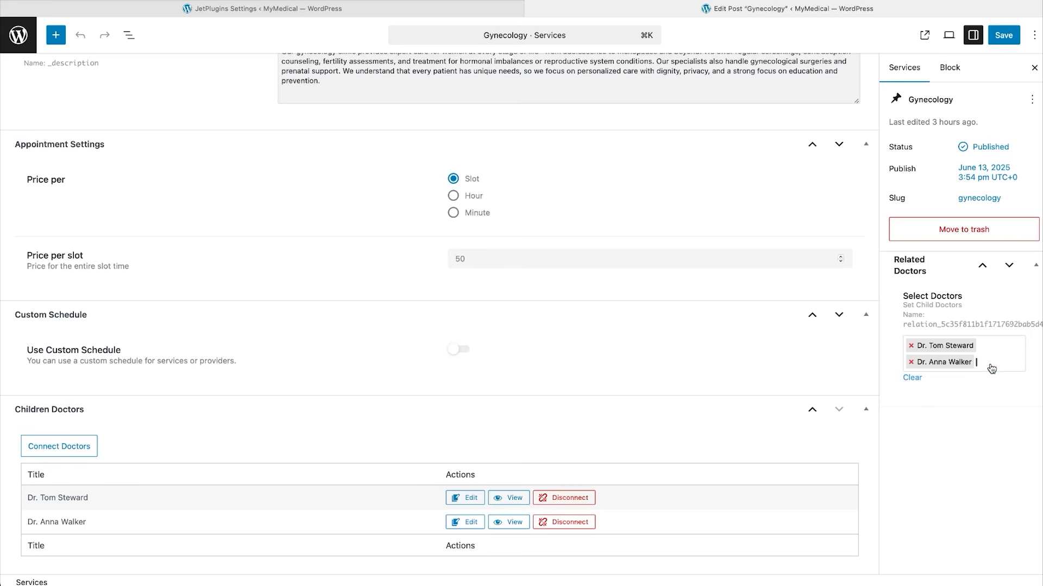
click(1008, 35)
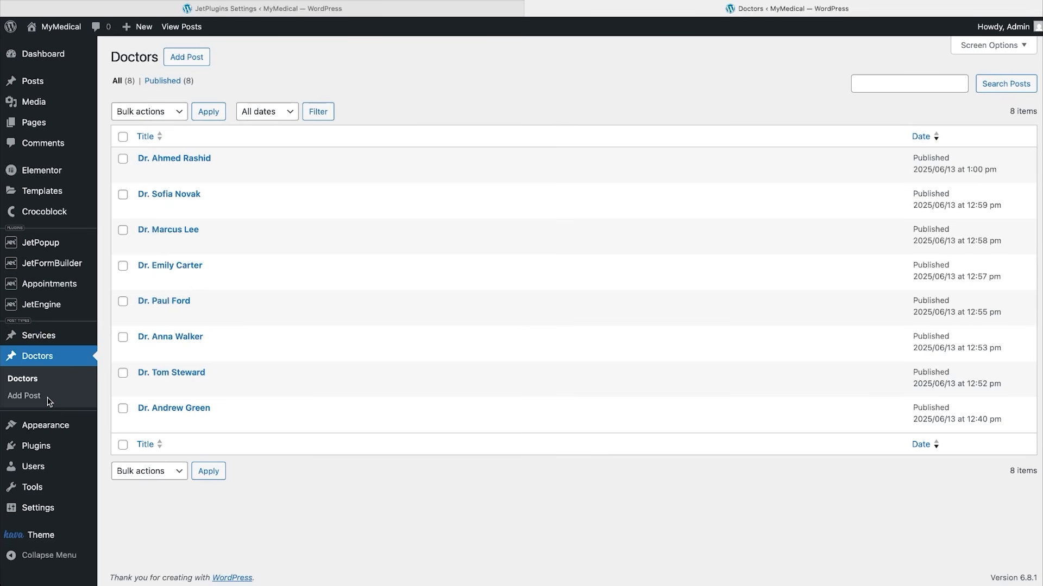
Step: Examine the first doctor's post for its profile fields, price setting, custom schedule and parent services, and return to the doctors list
click(174, 159)
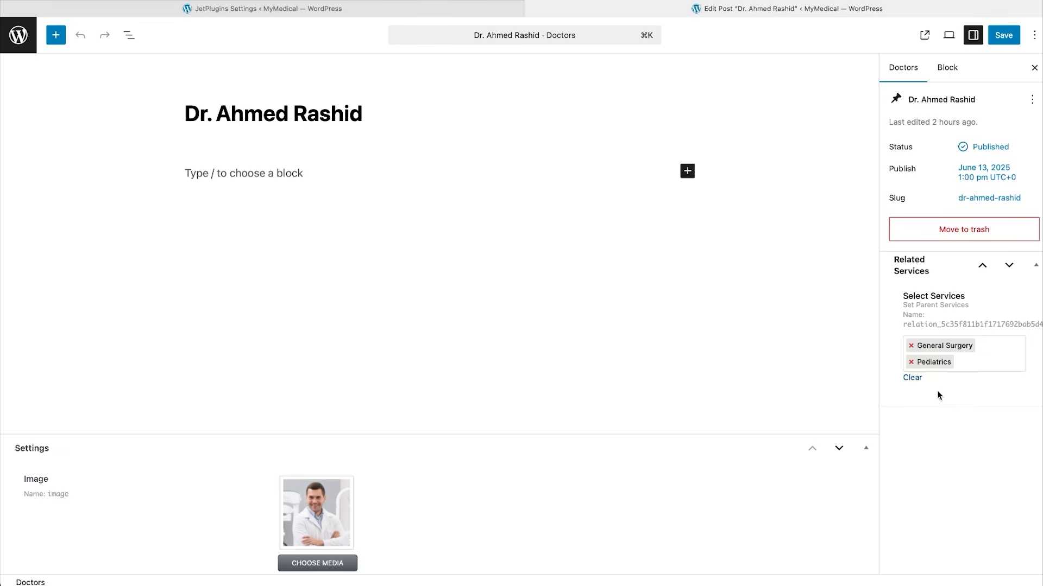
scroll(695, 494, down, 5)
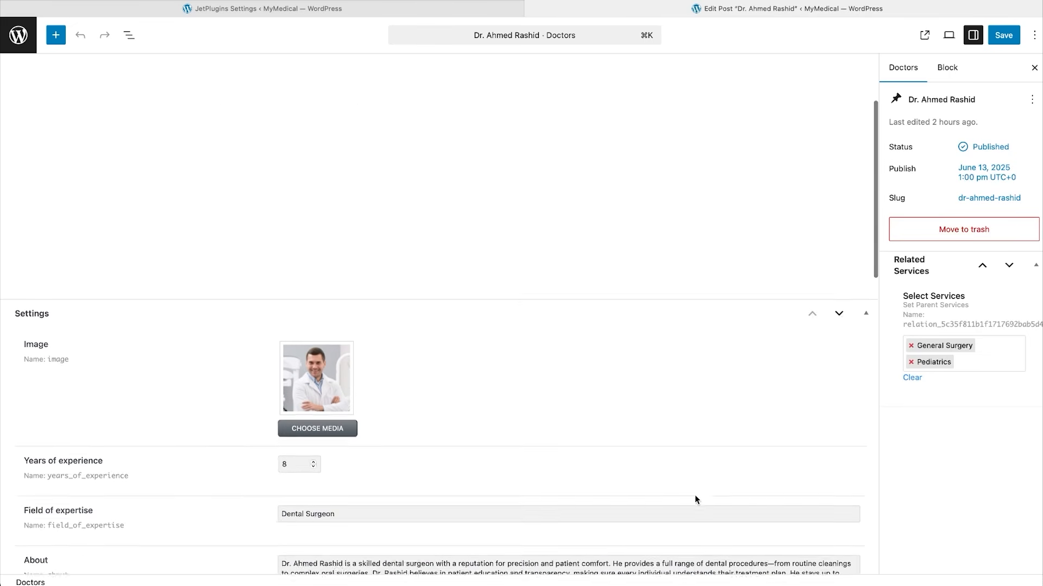
scroll(695, 496, down, 9)
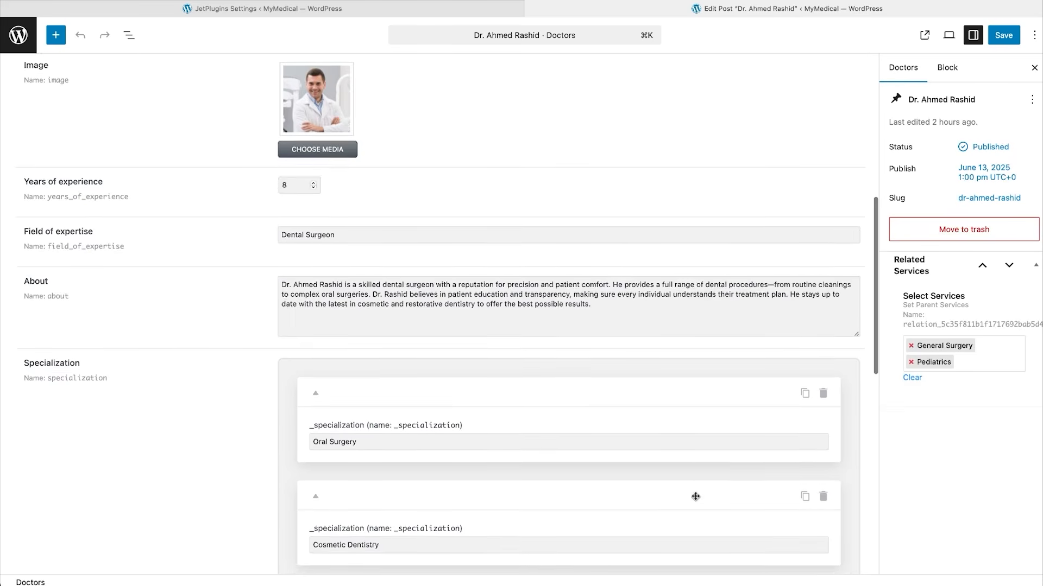
scroll(695, 496, down, 4)
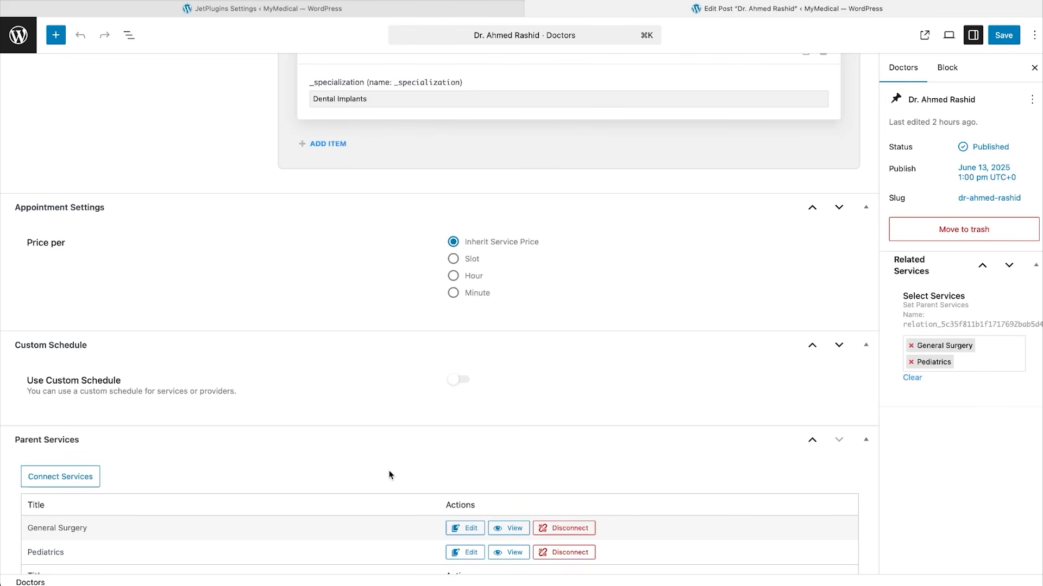
click(25, 32)
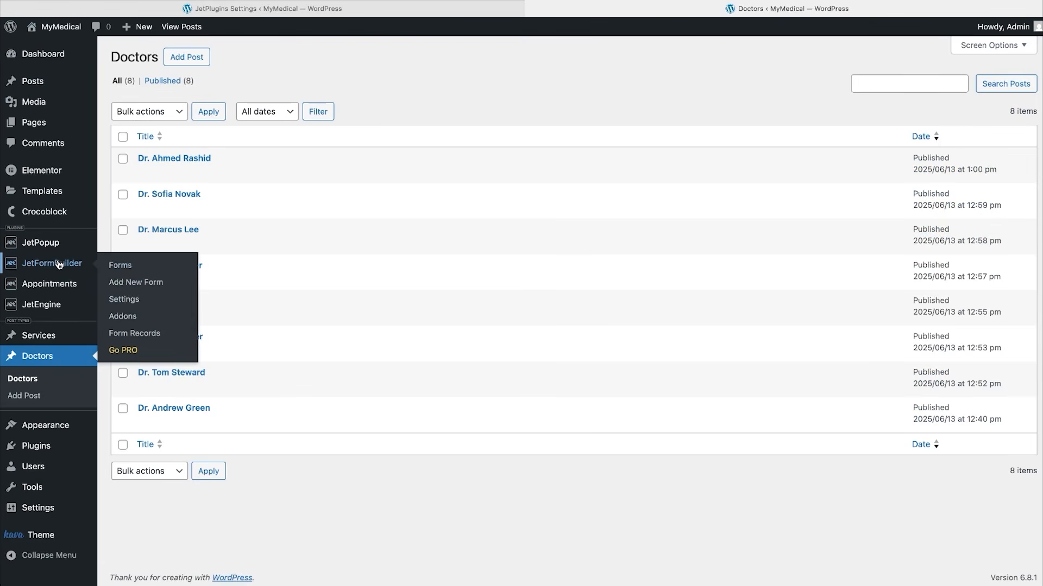
Step: Open the Static Page Booking Form from the JetFormBuilder forms for editing
click(58, 263)
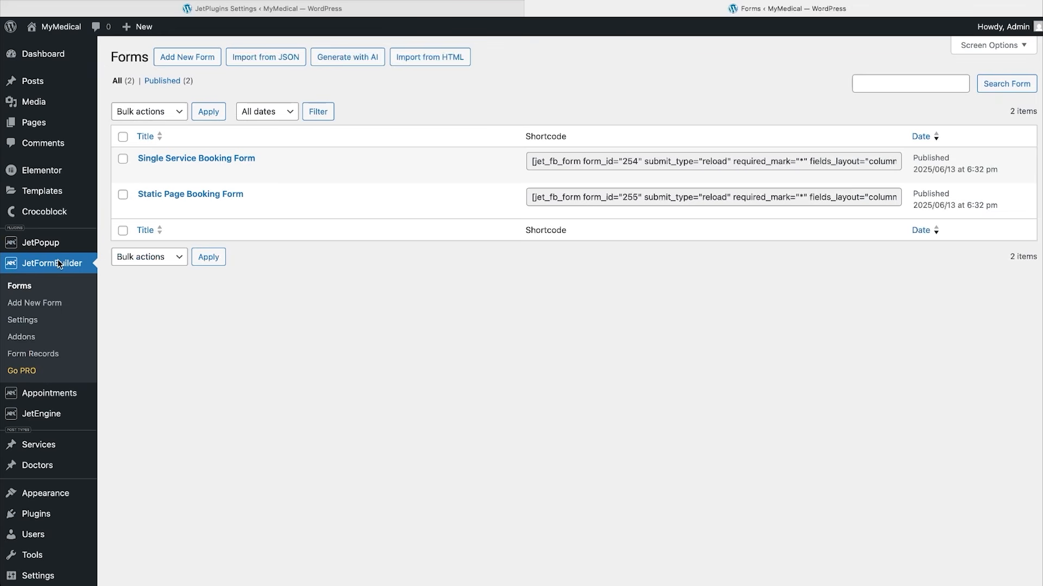
mouse_move(140, 202)
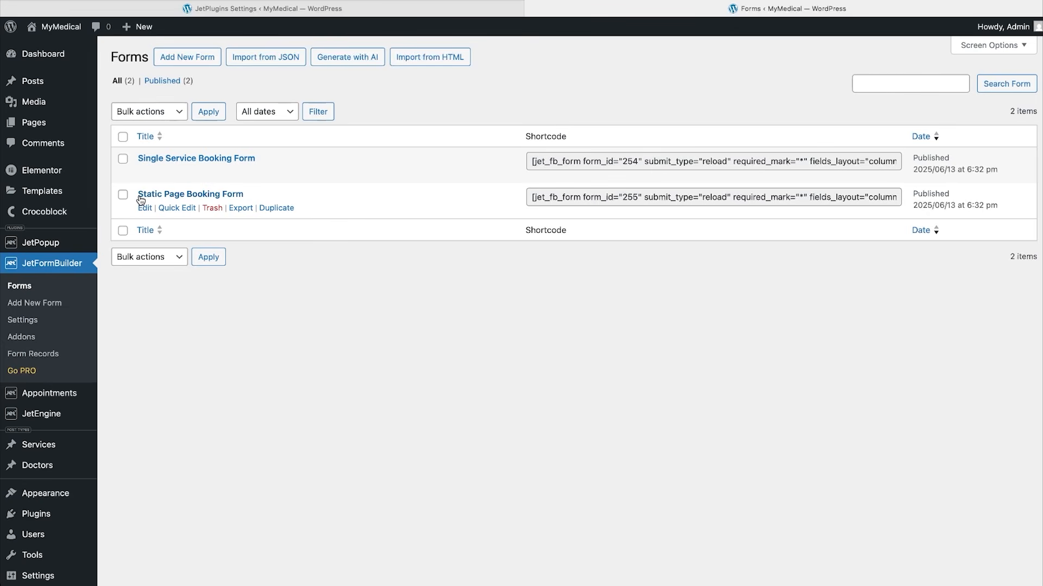
click(140, 197)
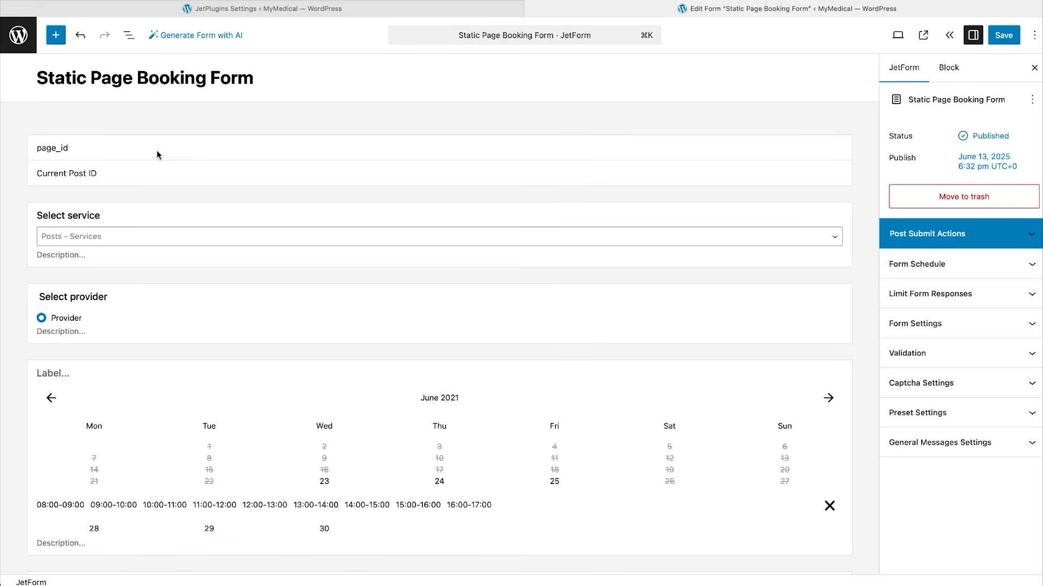
Step: Transform the form's Select service field into a Radio Field and enable a custom template for it
click(176, 214)
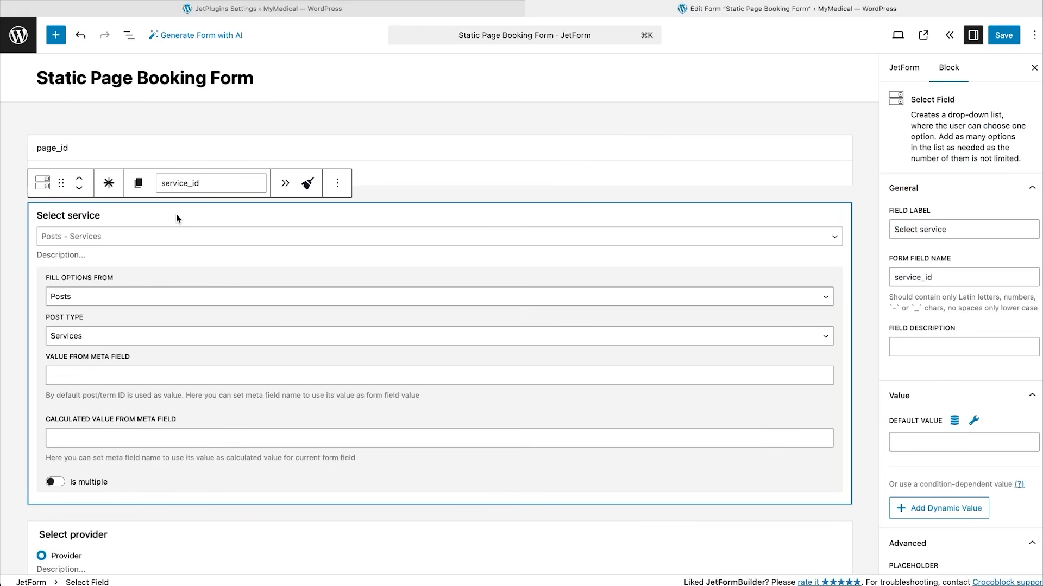
click(48, 186)
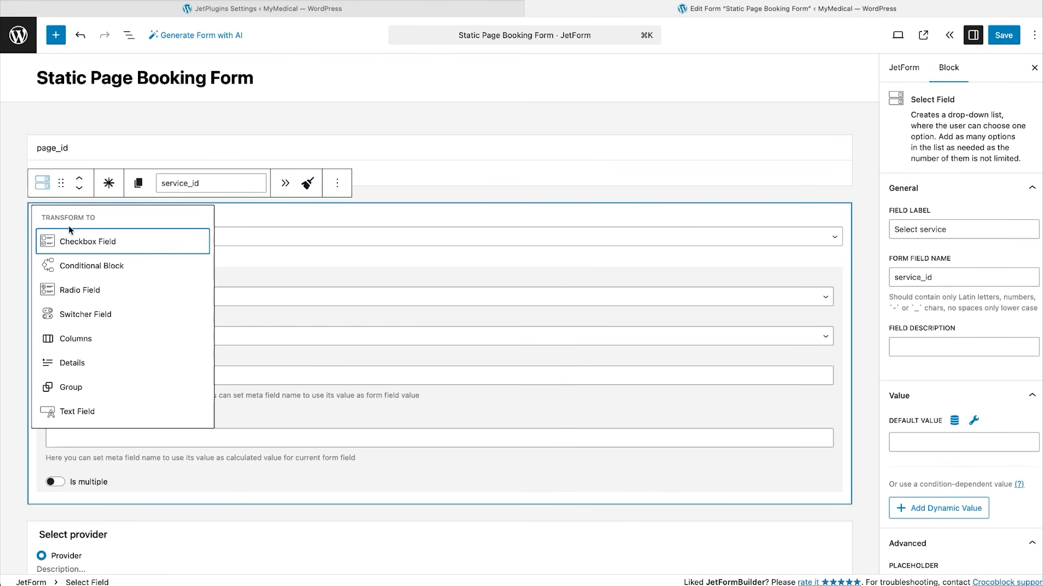
click(81, 290)
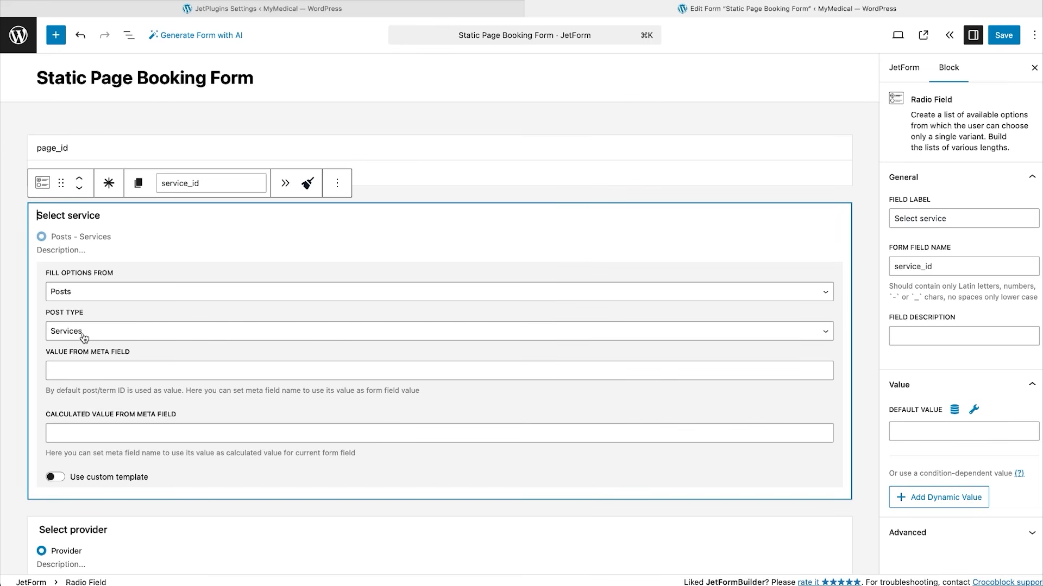
click(62, 478)
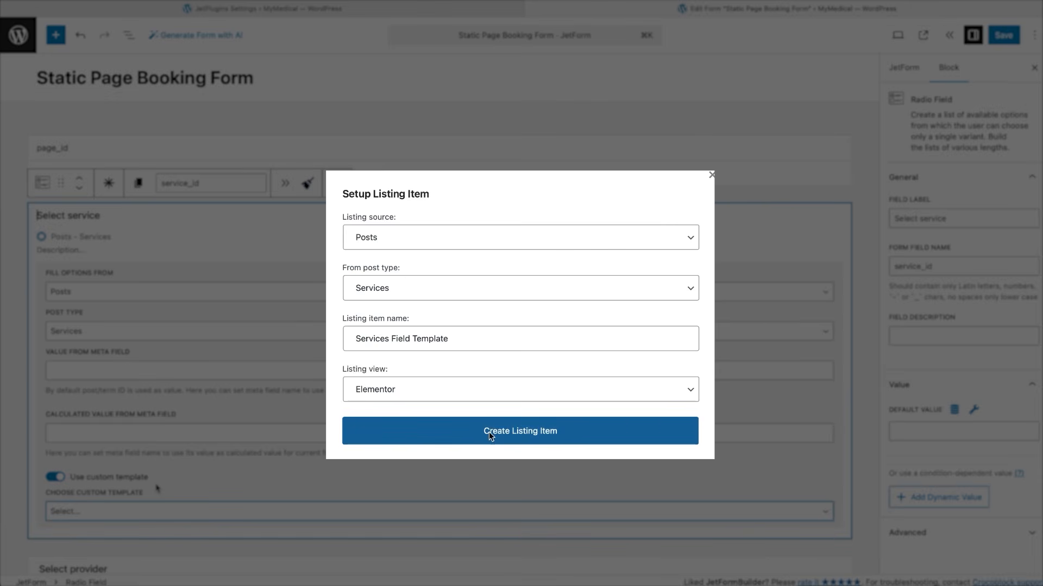
Step: Create the Elementor listing item Services Field Template and set its second dynamic field to _app_price with the output format $%s
click(489, 431)
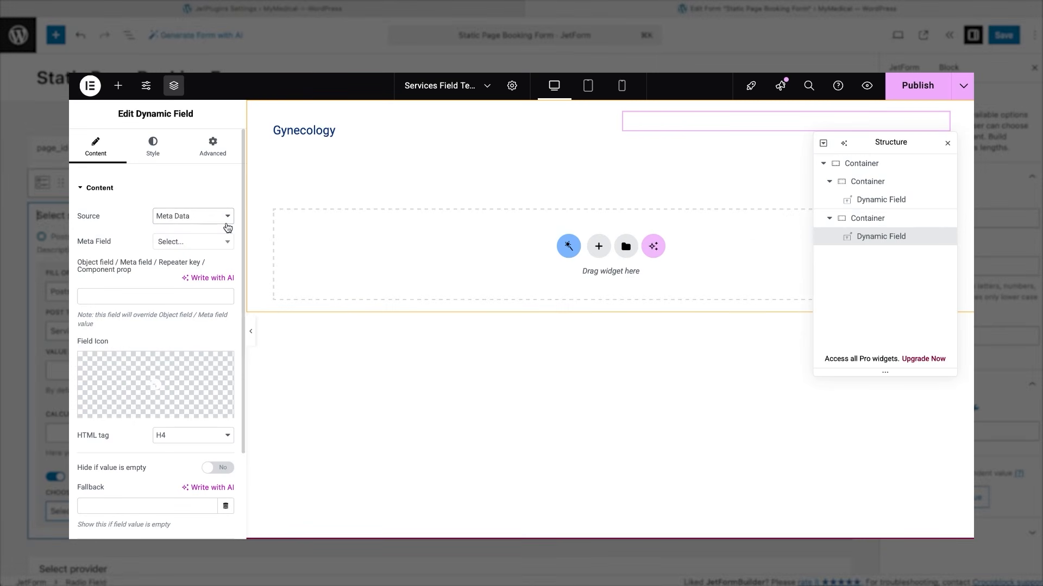
click(180, 296)
text(_app_price)
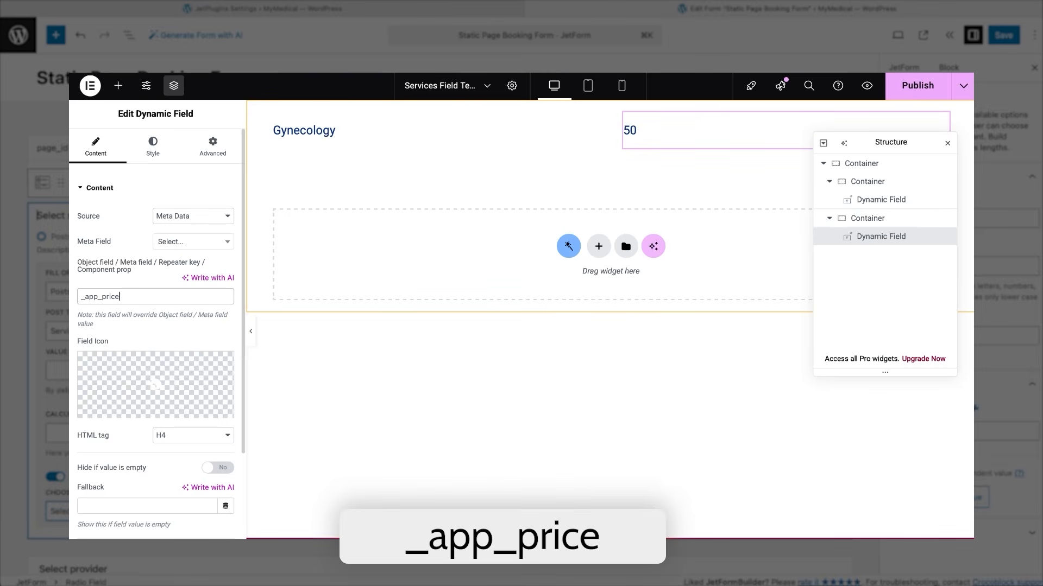
scroll(151, 493, down, 3)
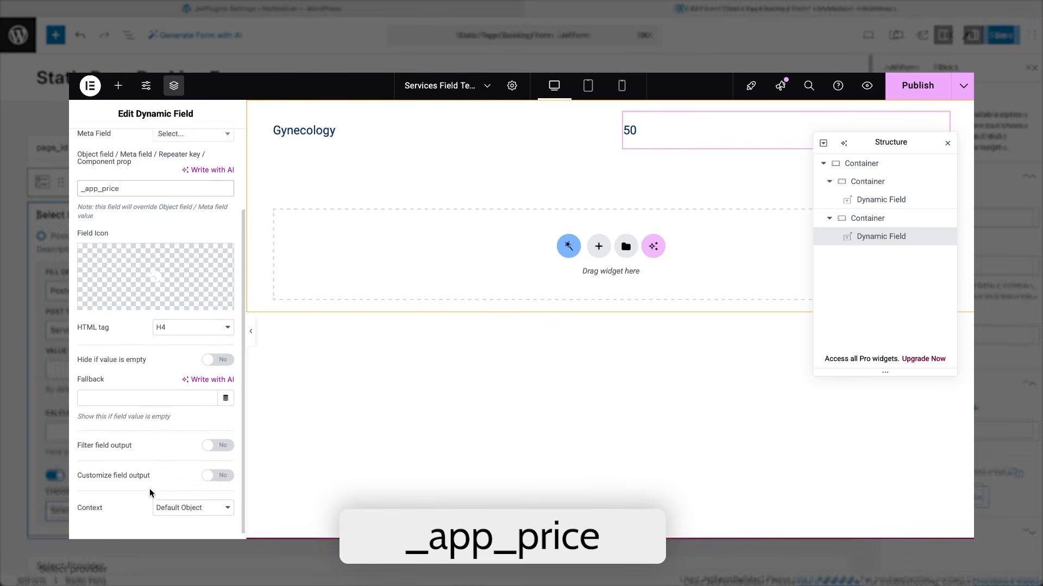
click(218, 468)
click(83, 508)
text($%s)
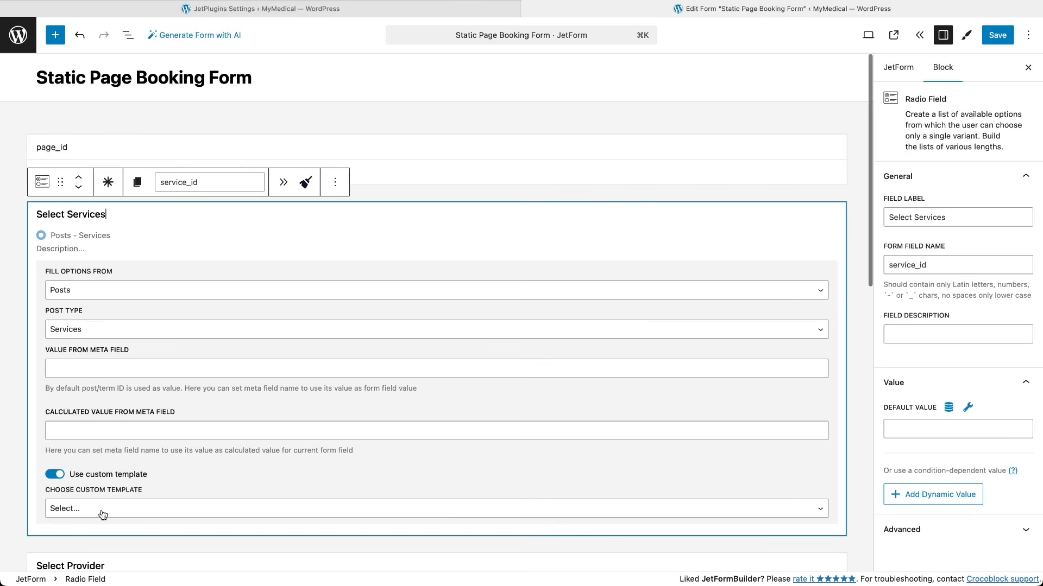
Step: Choose Services Field Template as the radio field's custom template and cut out the field's Select Services label
click(100, 510)
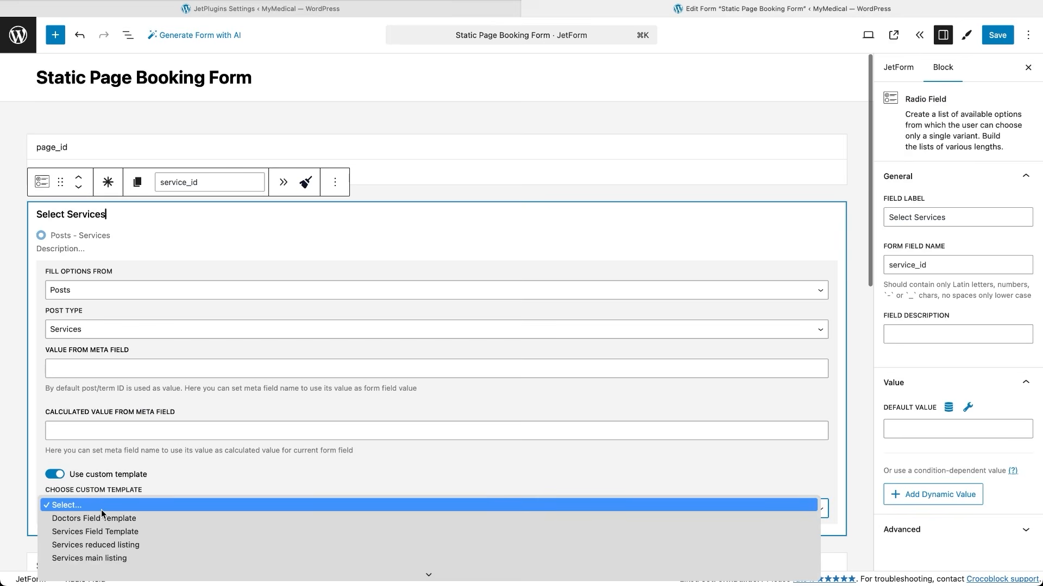
click(103, 531)
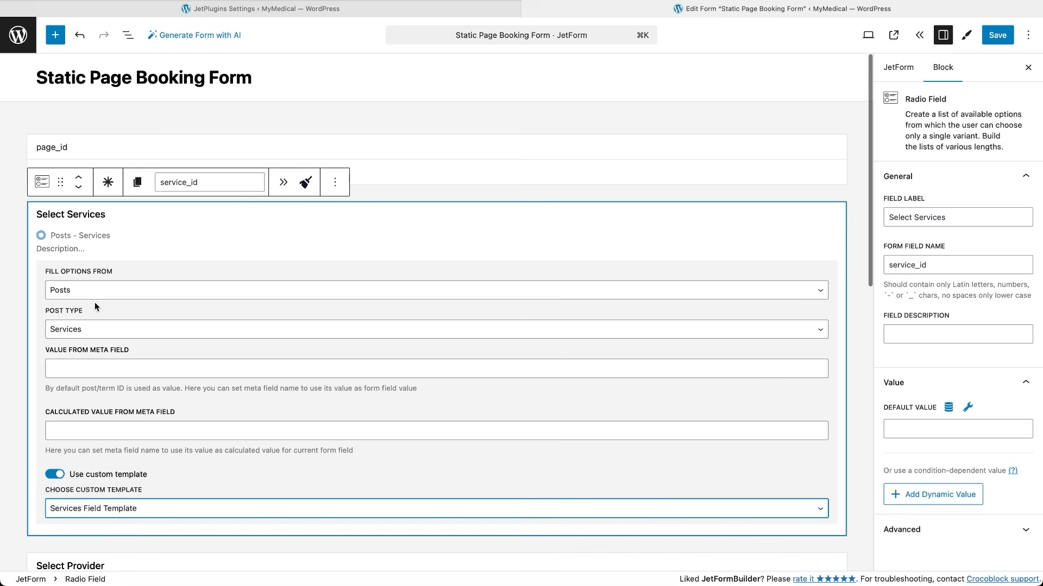
drag(105, 217, 35, 215)
key(ctrl+c)
key(BackSpace)
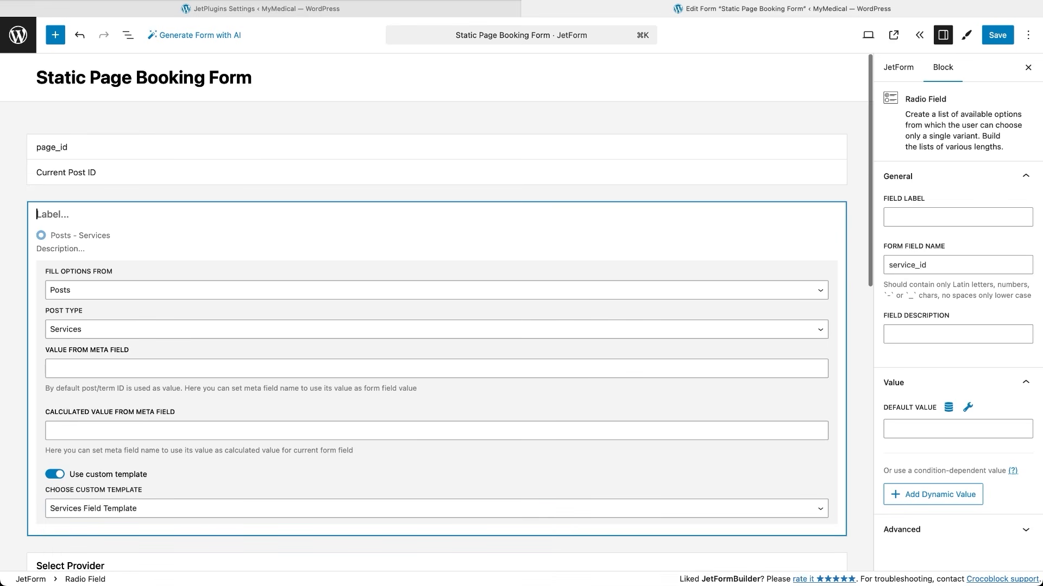
Step: Insert a Heading Field between the Current Post ID field and the services radio field, with the copied label Select Services
click(408, 195)
click(437, 193)
text(headin)
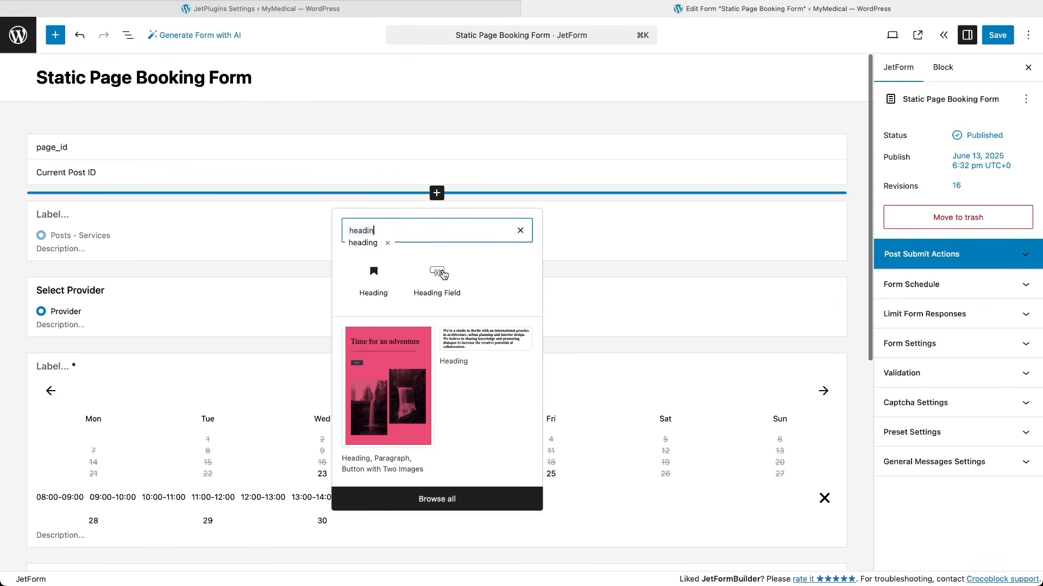
text(g)
click(442, 271)
key(ctrl+a)
key(ctrl+v)
click(109, 272)
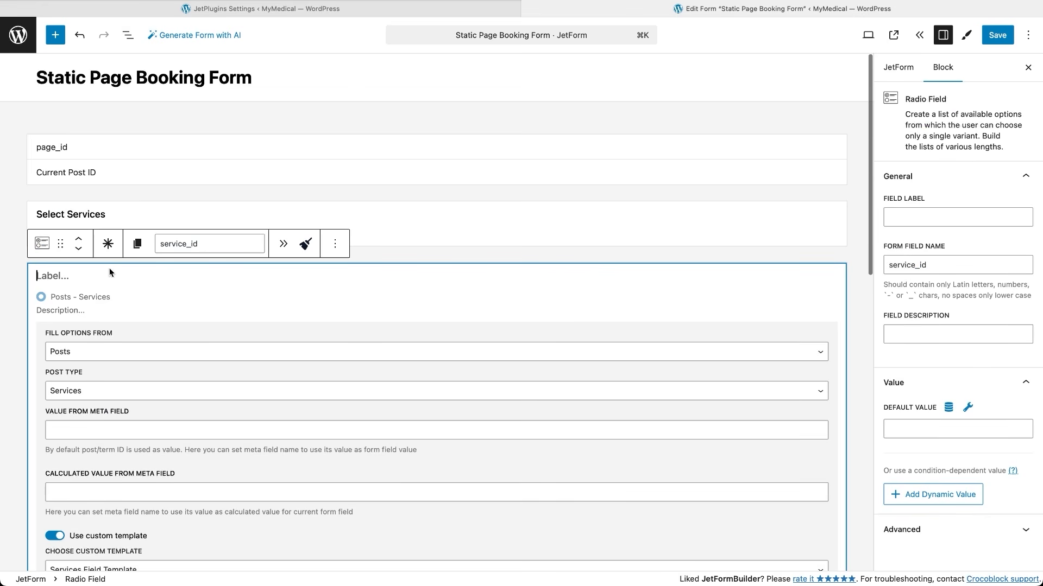
Step: Make the services radio field required and let it switch the form page on change
click(108, 246)
click(284, 244)
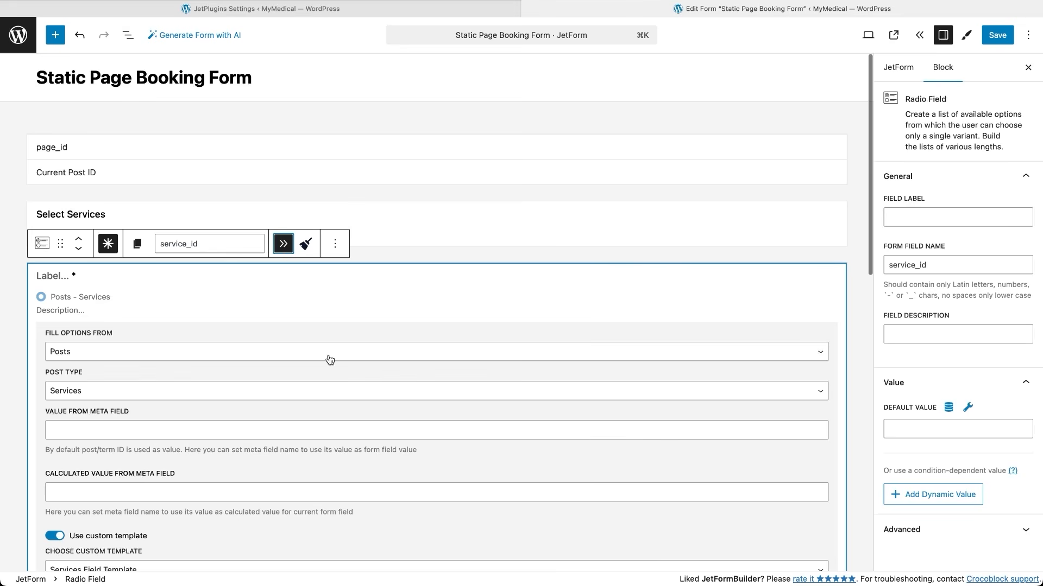
Step: Insert a Form Page Break between the services radio field and Select Provider, with its Next button disabled
scroll(353, 428, down, 5)
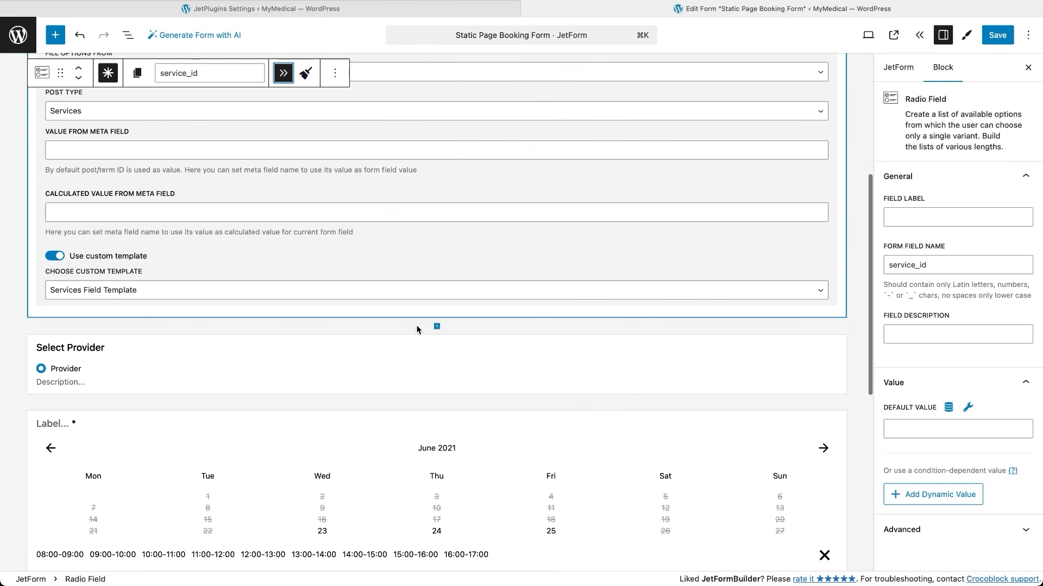
click(417, 330)
click(436, 164)
text(page bre)
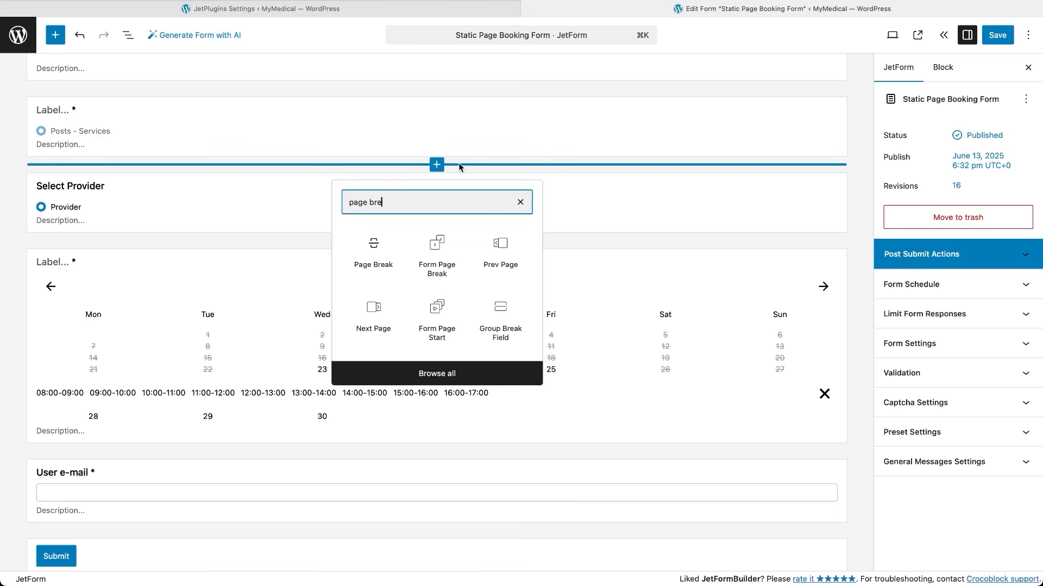
click(434, 263)
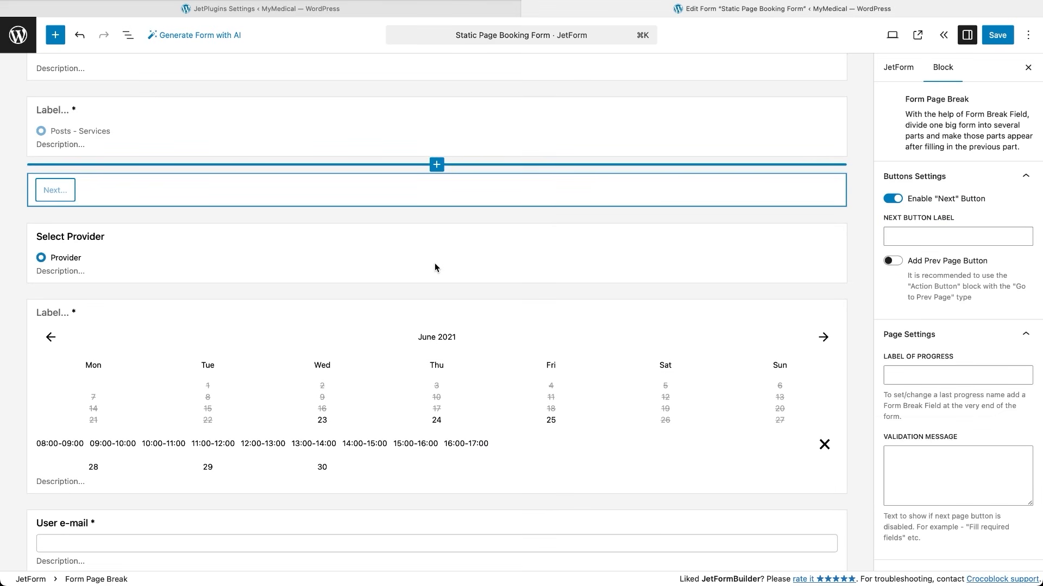
click(891, 199)
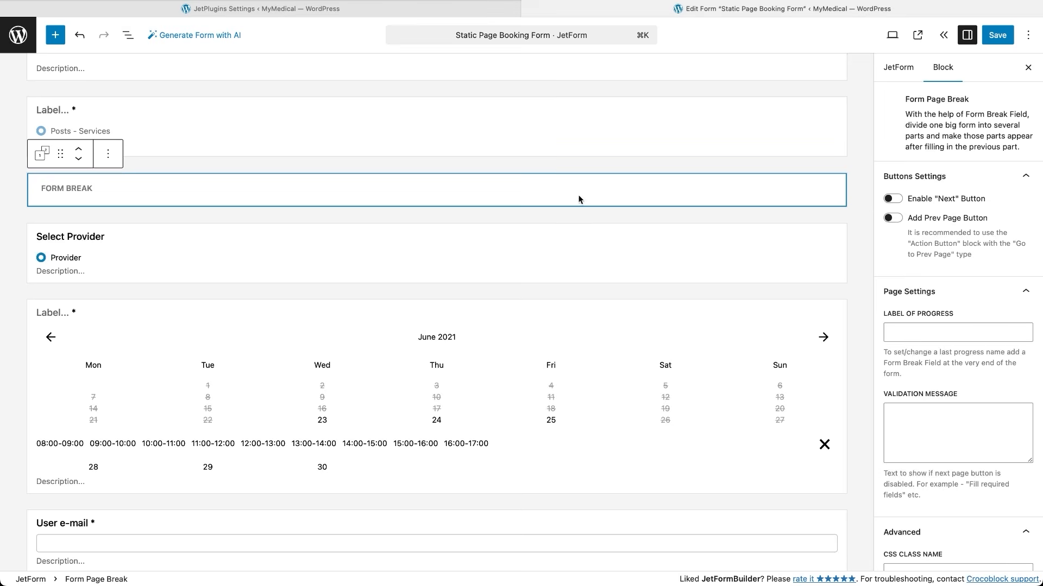
Step: Set the Select Provider field to use Doctors Field Template as its custom item template and to switch page on change
click(299, 231)
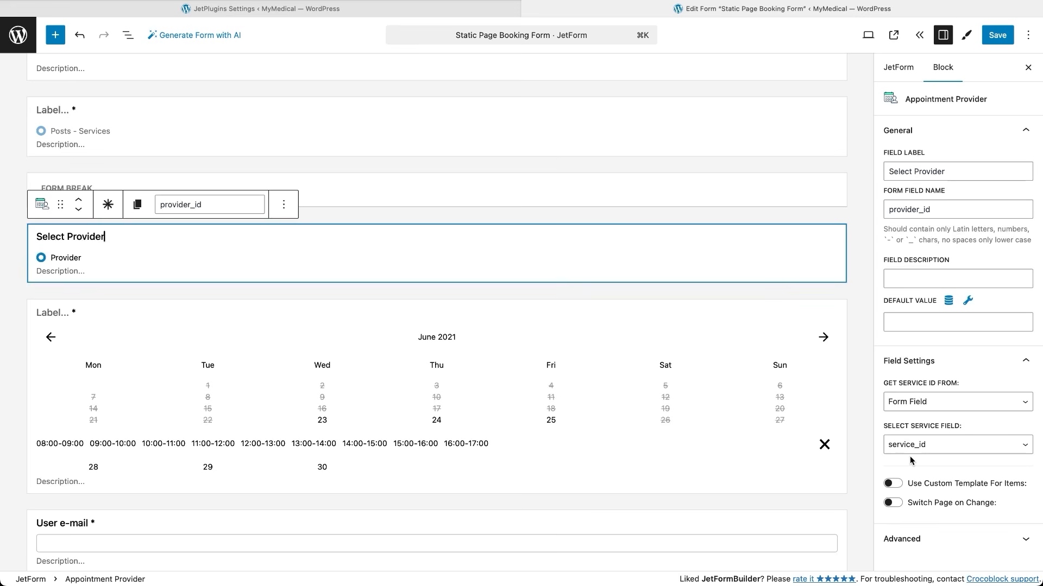
click(894, 488)
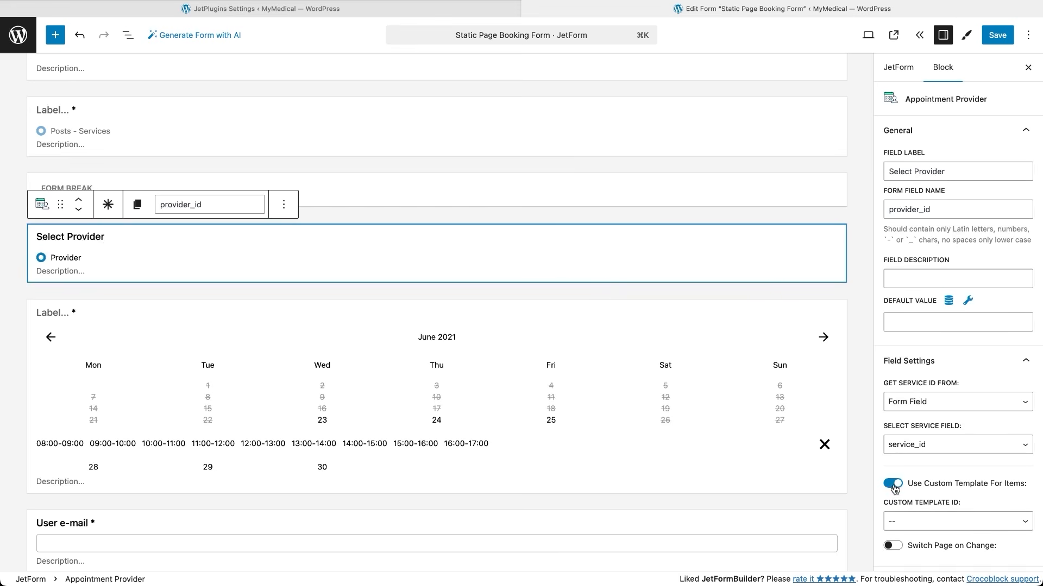
click(906, 522)
click(908, 531)
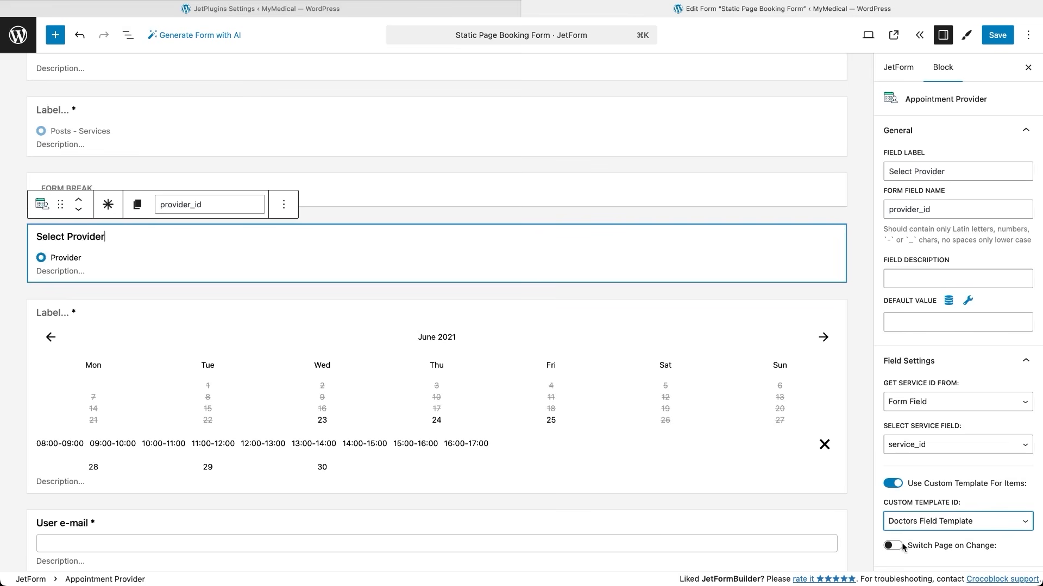
click(897, 548)
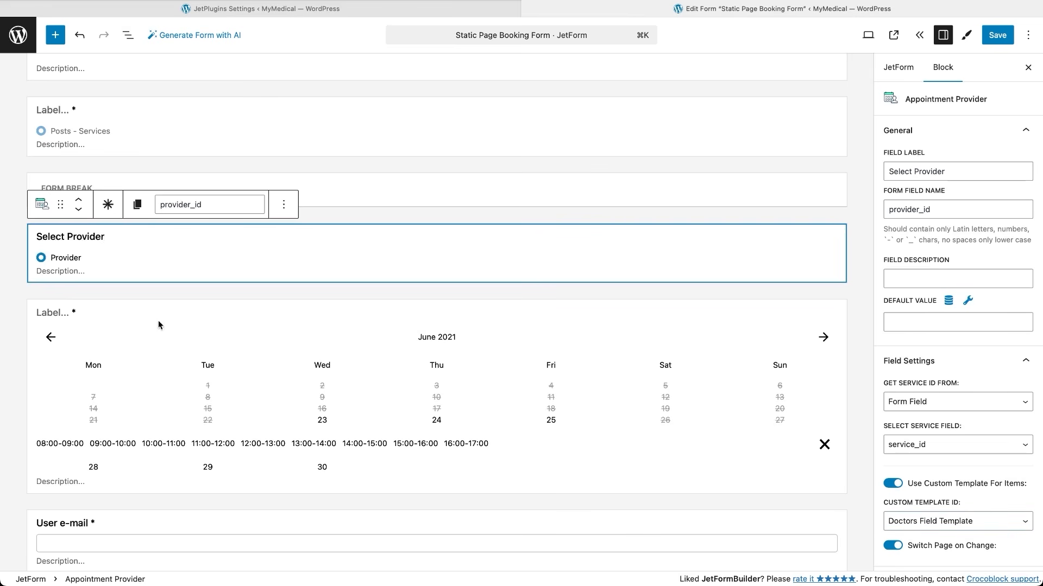
Step: Clear the provider field's Select Provider label and make the field required
click(104, 235)
key(super+a)
key(BackSpace)
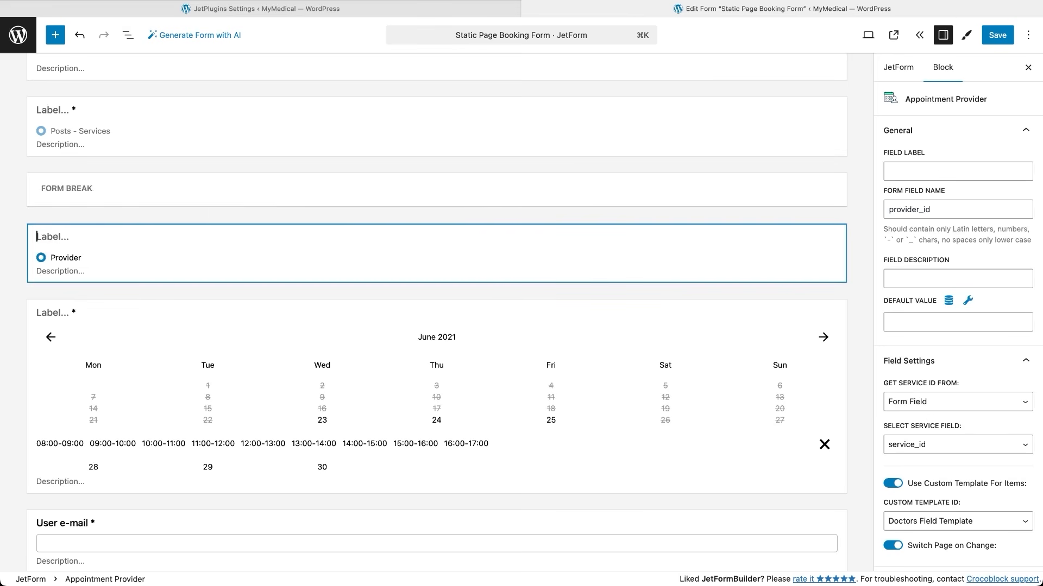
click(108, 205)
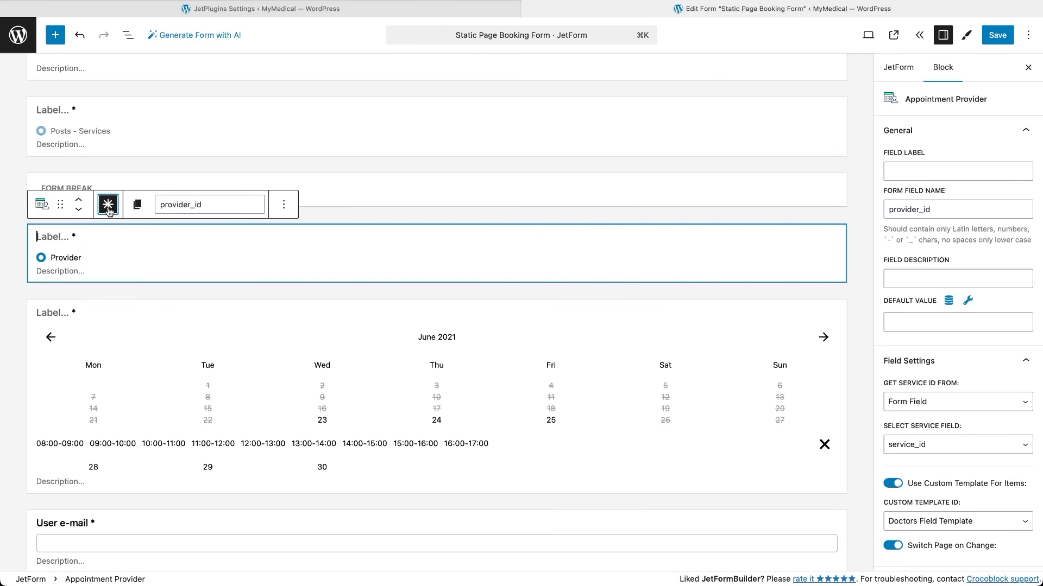
Step: Insert a Prev Page button labelled < Prev Page between the provider field and the appointment date calendar
click(344, 296)
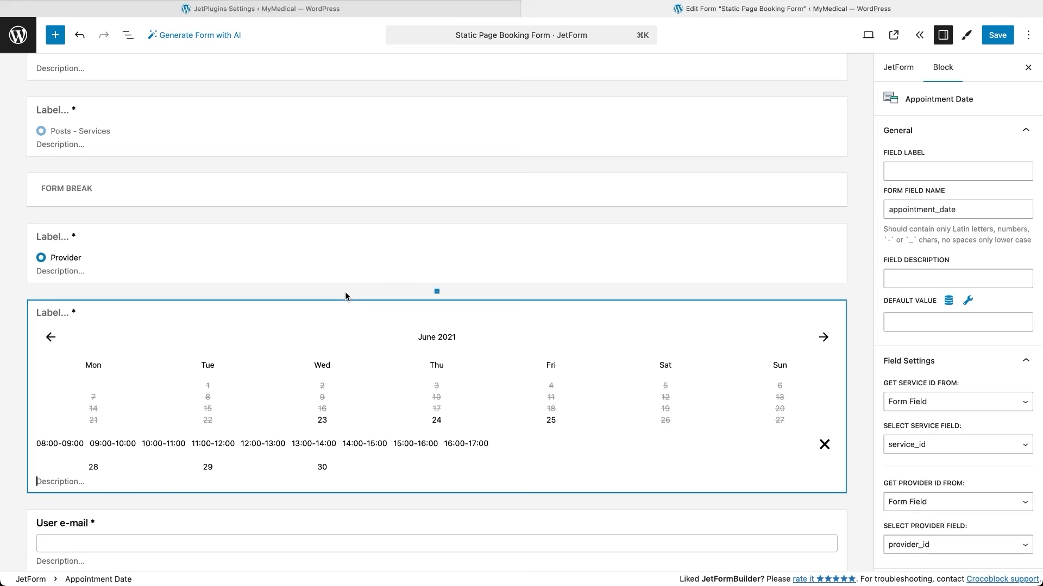
click(437, 292)
text(prev)
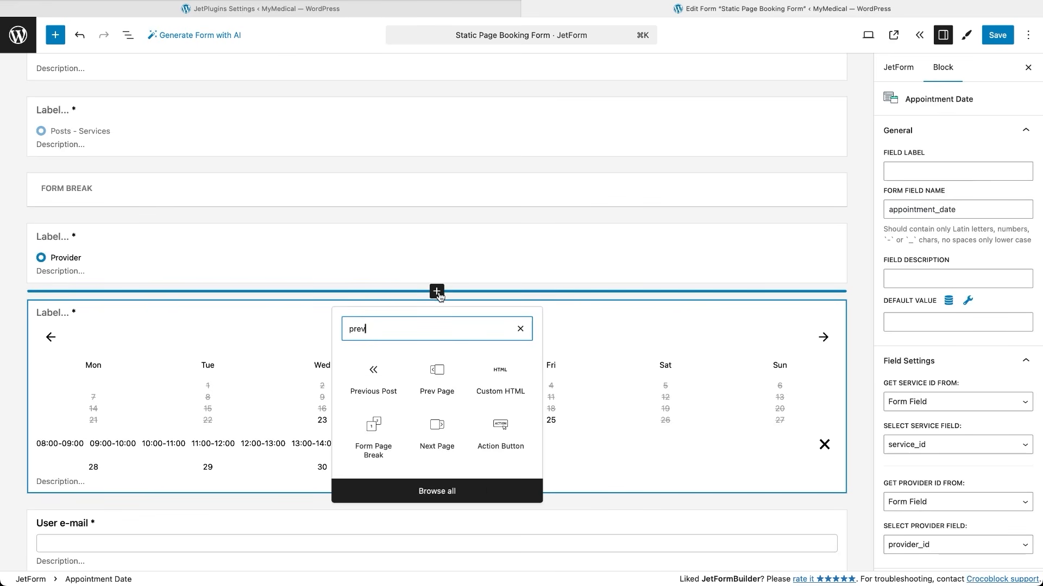
click(439, 385)
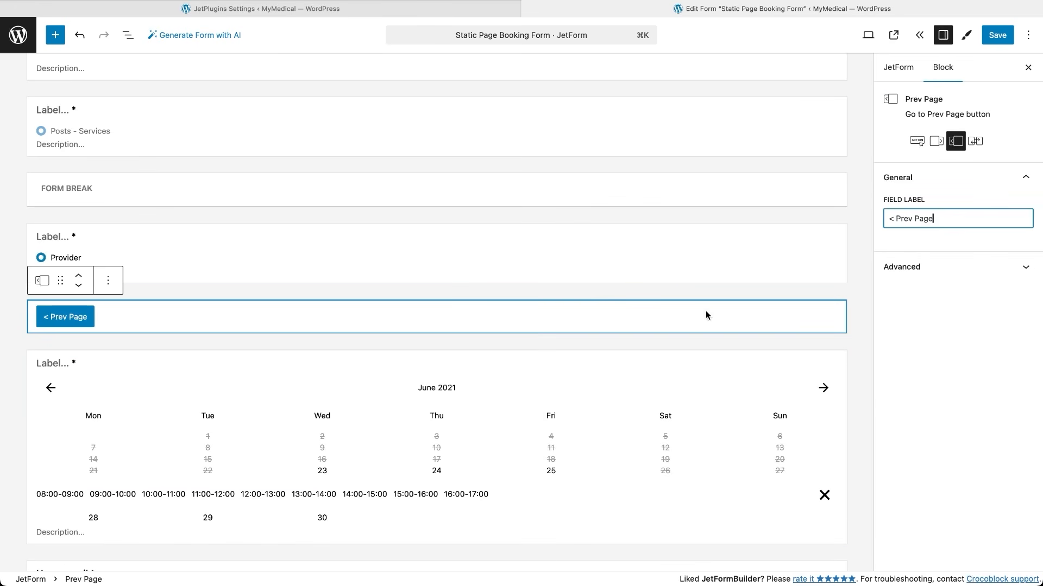
Step: Insert a Form Page Break with its Next button disabled between the < Prev Page button and the appointment date calendar
click(467, 356)
click(435, 342)
text(break)
click(500, 432)
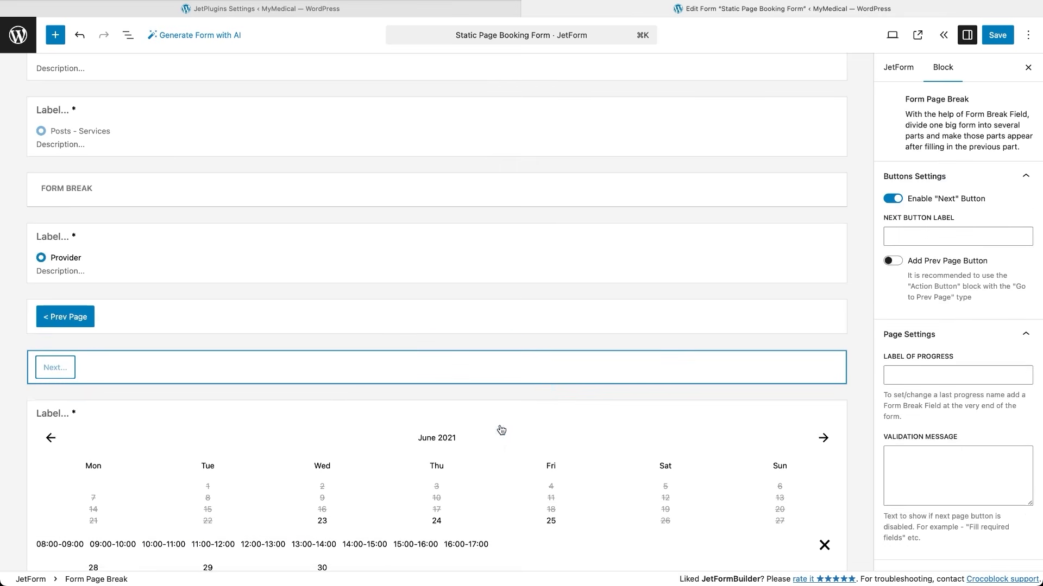
click(892, 200)
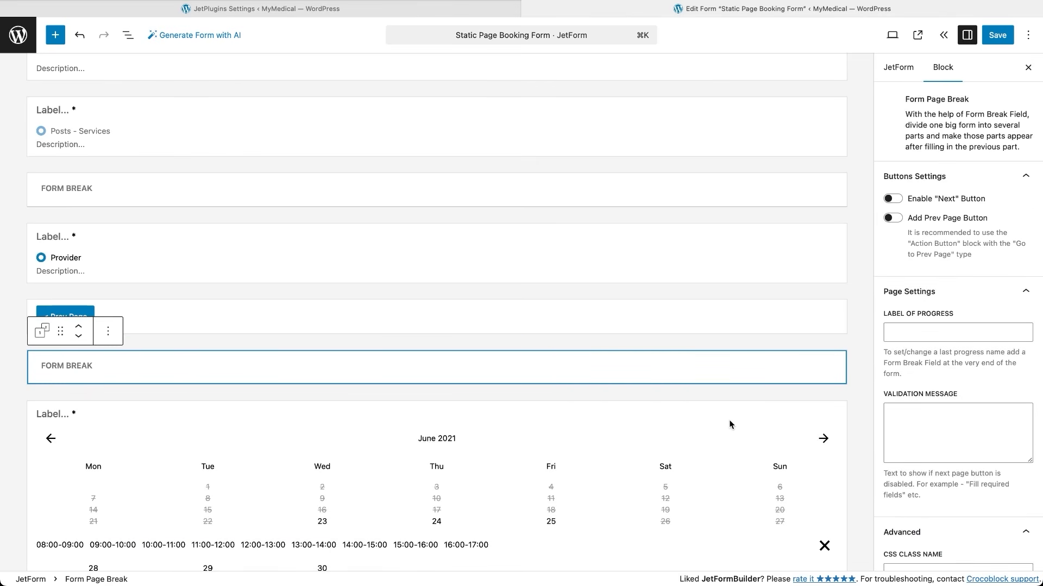
Step: Insert a Prev Page button between the appointment date calendar and the User e-mail field
scroll(729, 424, down, 5)
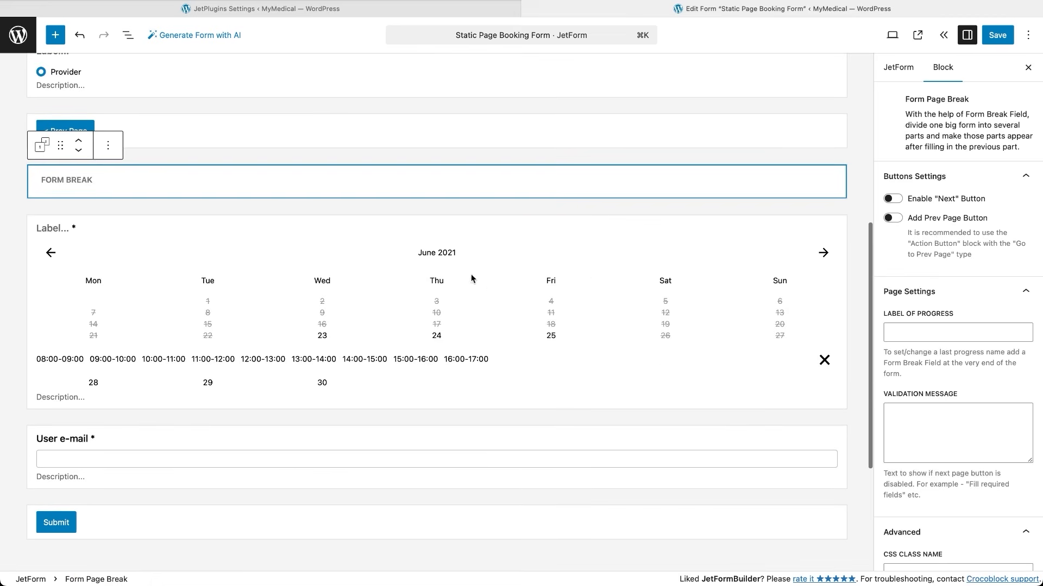
click(453, 235)
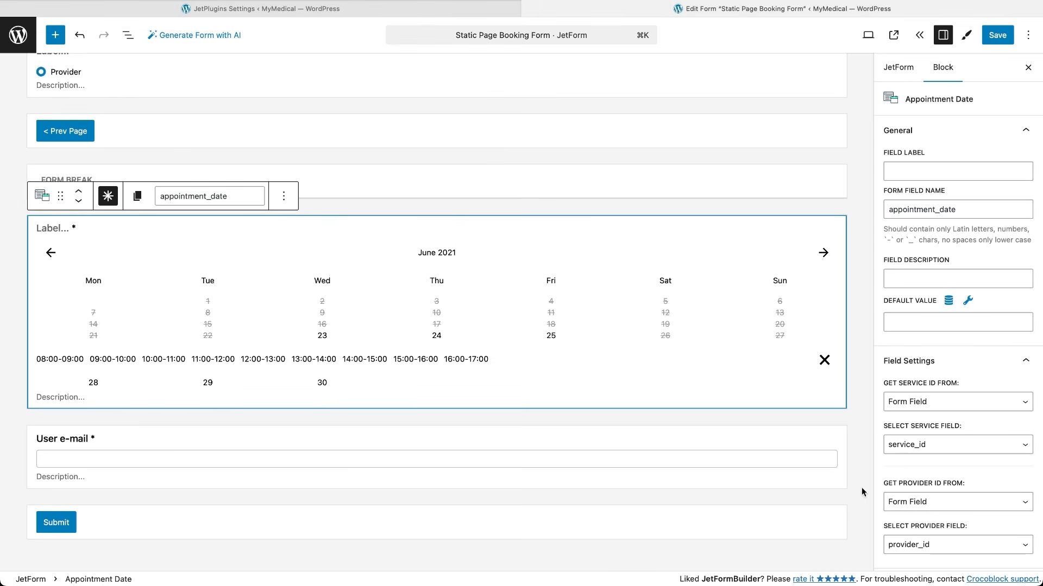
scroll(588, 459, down, 1)
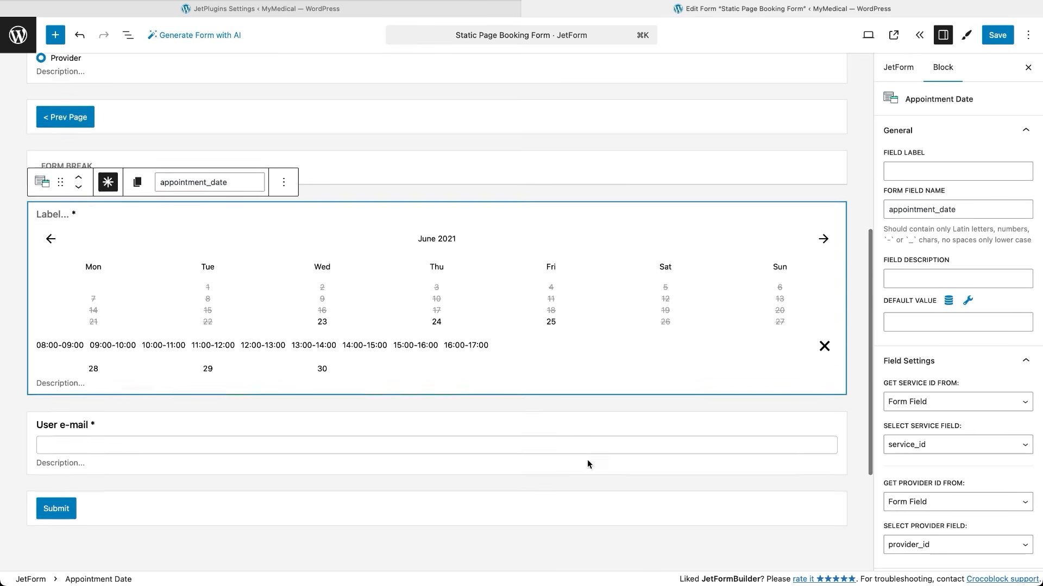
scroll(587, 459, down, 3)
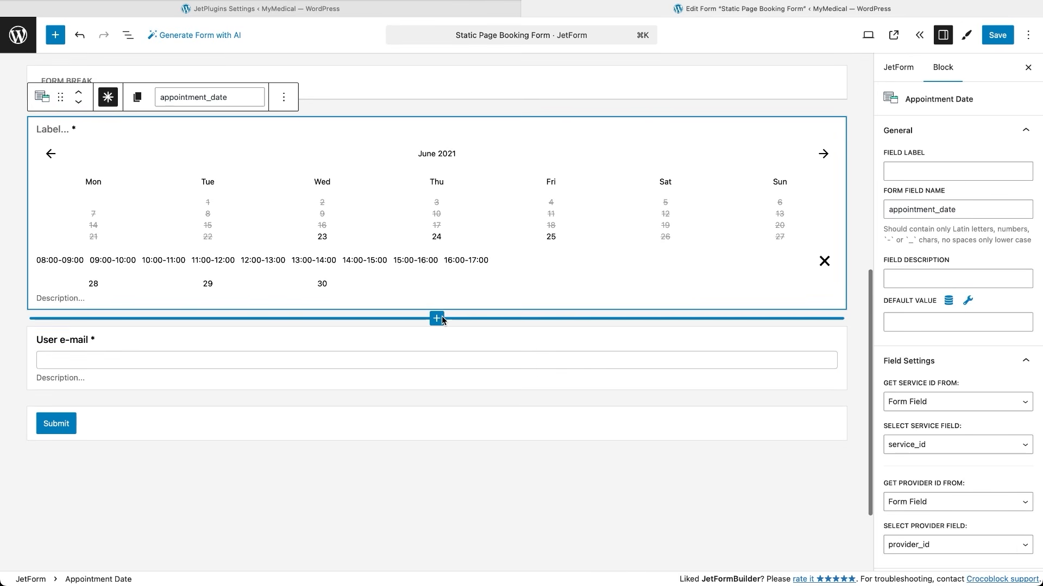
click(437, 319)
click(437, 405)
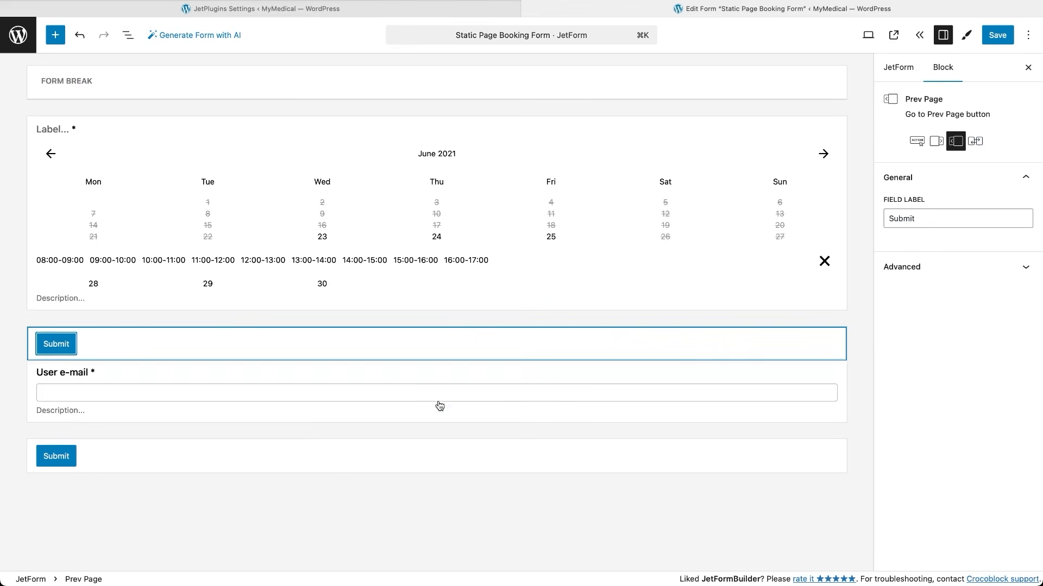
Step: Label the new button < Prev Page and add below it a Next Page > button and a Form Page Break with Next disabled
mouse_move(435, 368)
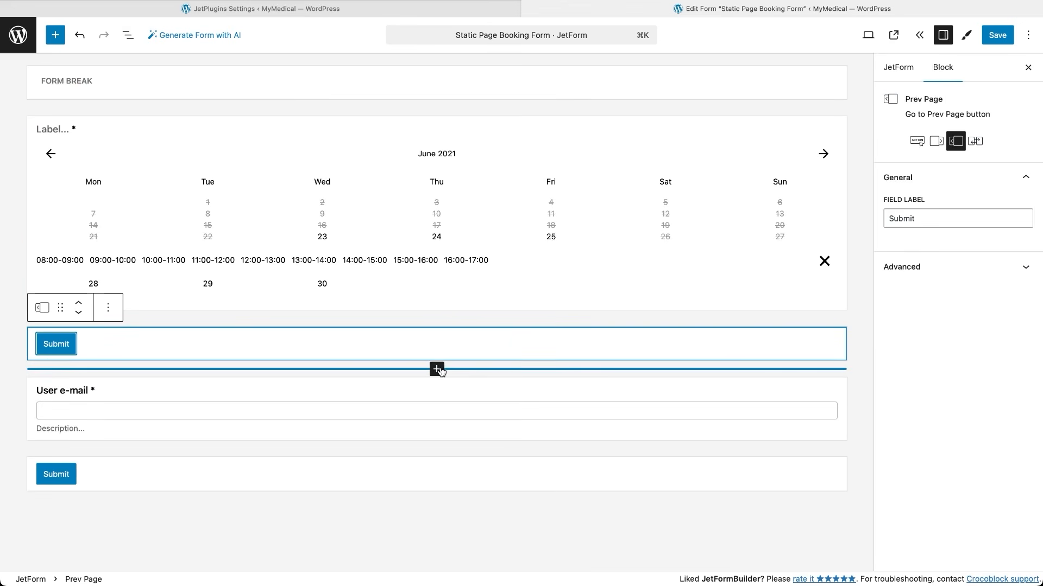
click(437, 370)
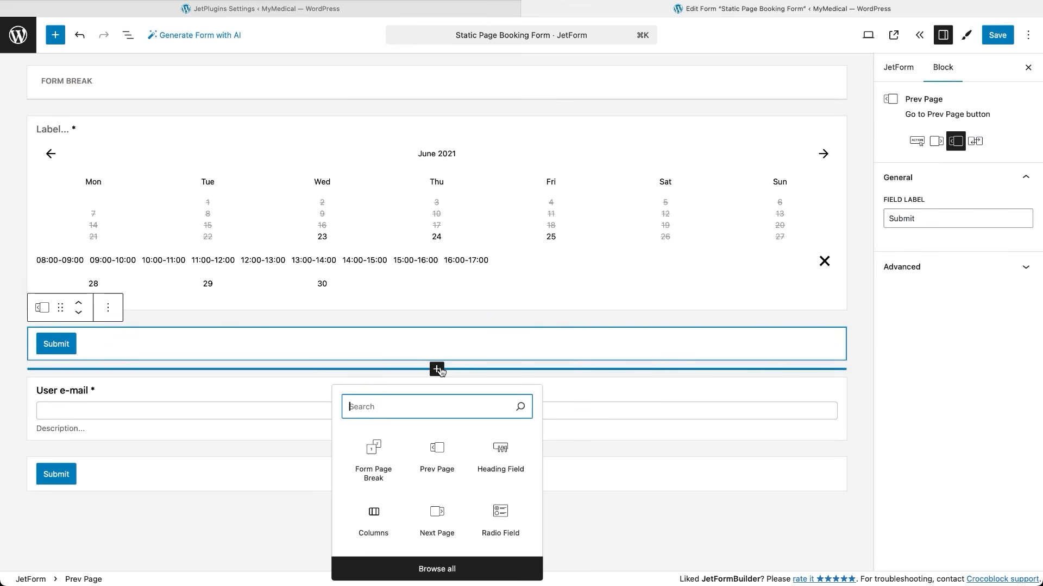
click(373, 451)
Step: Insert a required Text Field above User e-mail, labelled Your Name with the form field name user_name
scroll(736, 445, down, 3)
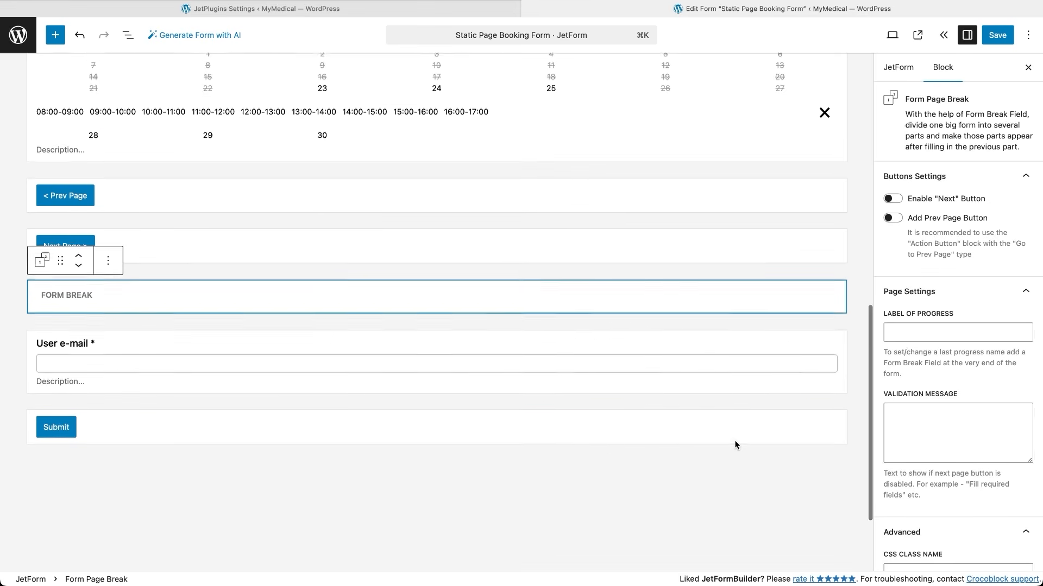
scroll(736, 446, down, 1)
click(437, 264)
text(text)
click(376, 350)
text(Your Name)
drag(905, 265, 887, 265)
text(user_name)
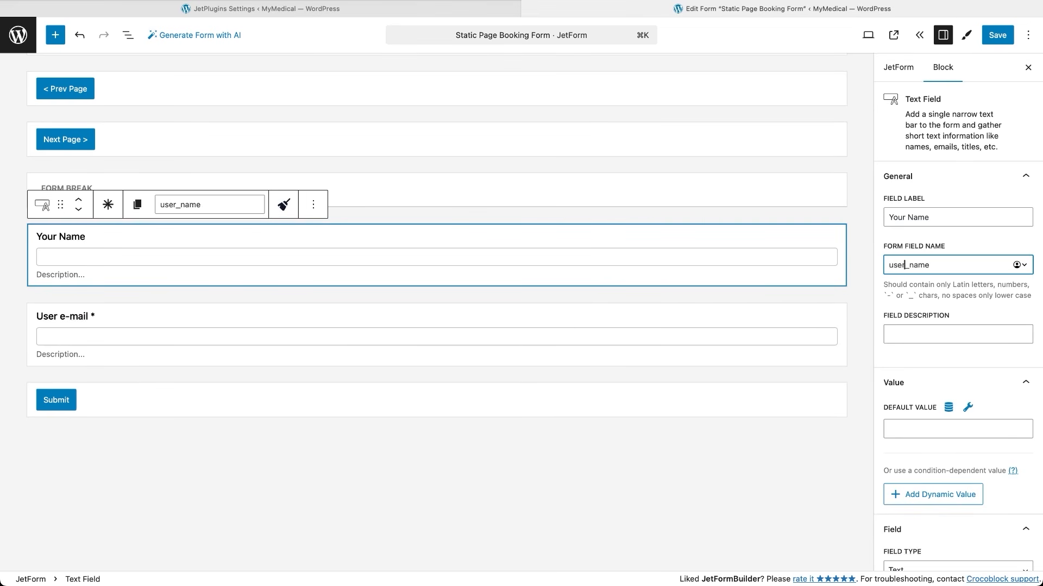
click(107, 205)
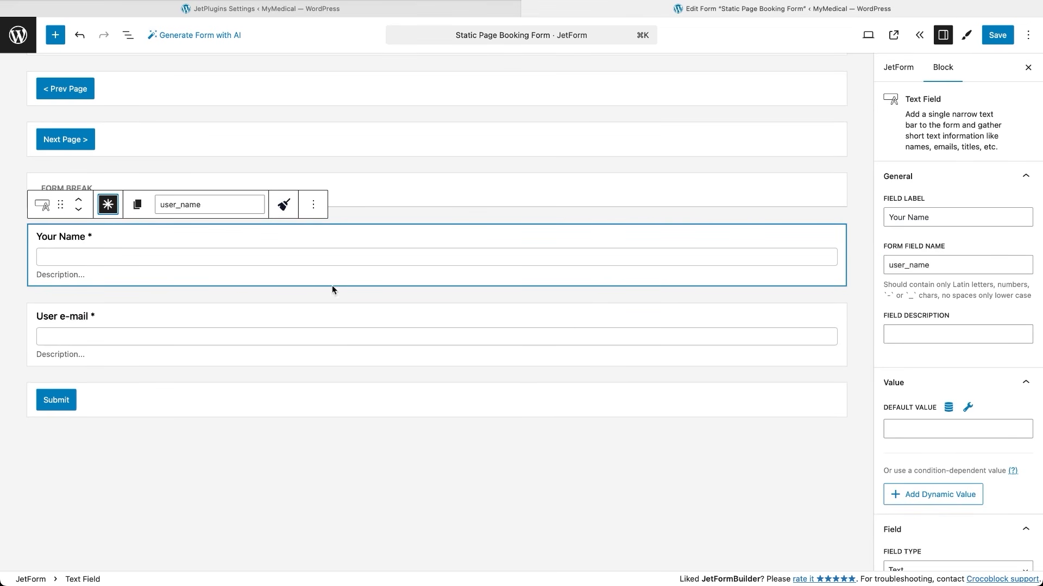
Step: Insert a required Phone text field above User e-mail, and < Prev Page, Next Page > and Form Page Break blocks below the e-mail field
click(368, 297)
click(436, 295)
text(text)
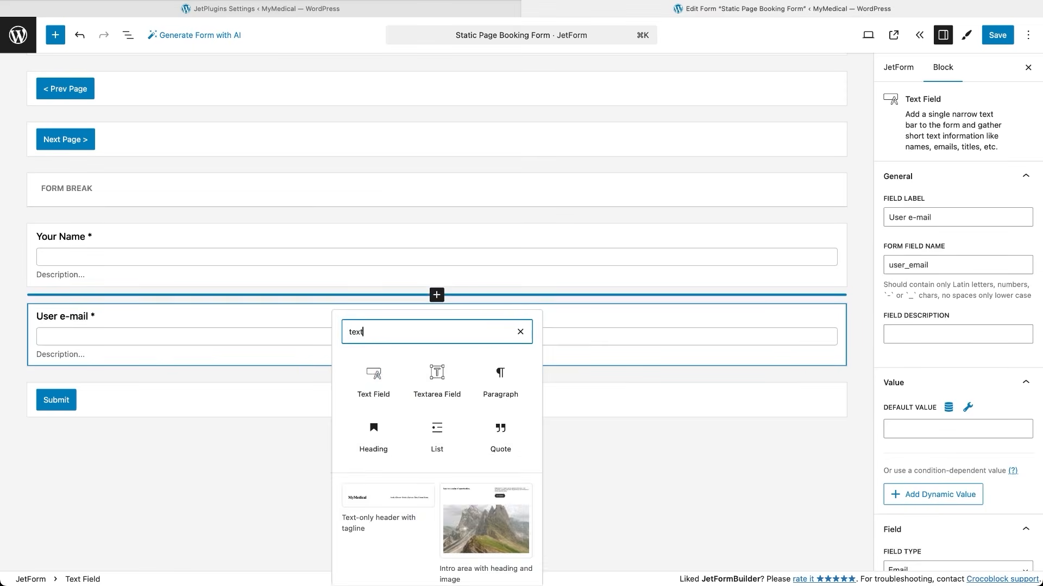
click(369, 385)
scroll(235, 342, down, 2)
text(Phone)
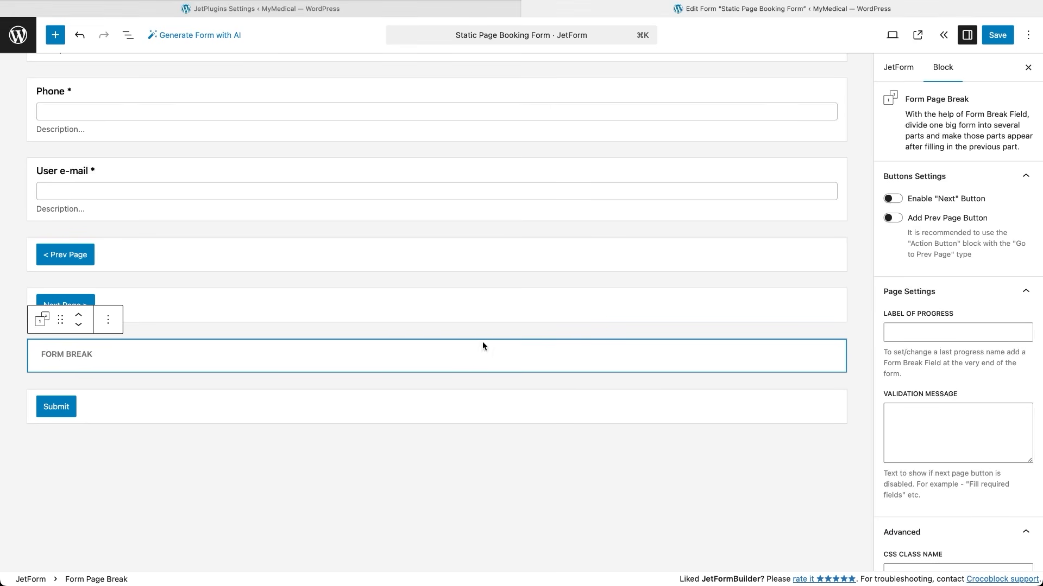
Step: Insert a Custom HTML block above Submit with Appointment details and Contact details headings and the appointment_date, user_name, user_phone and user_email field macros
click(451, 382)
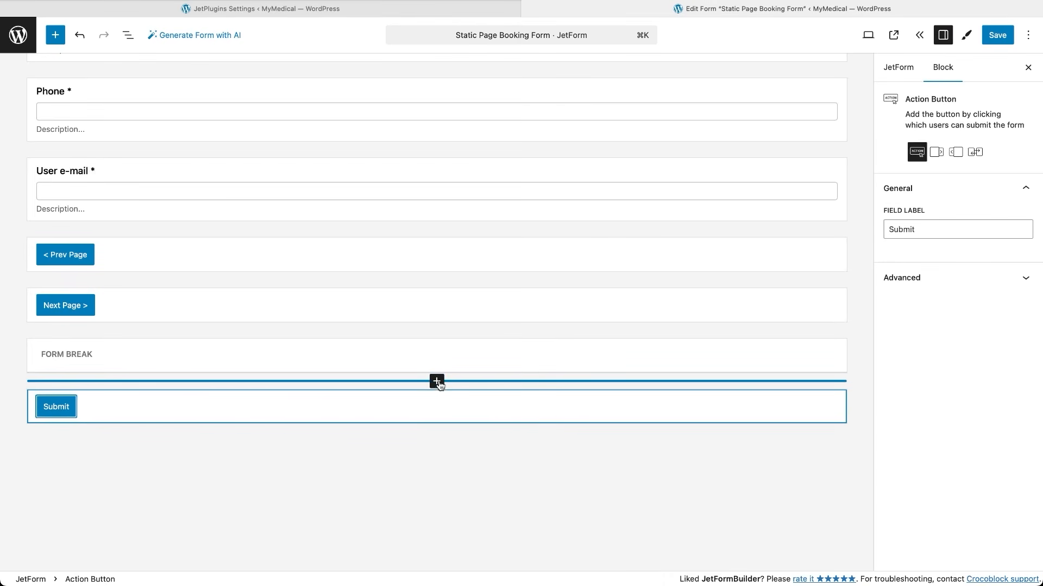
click(436, 383)
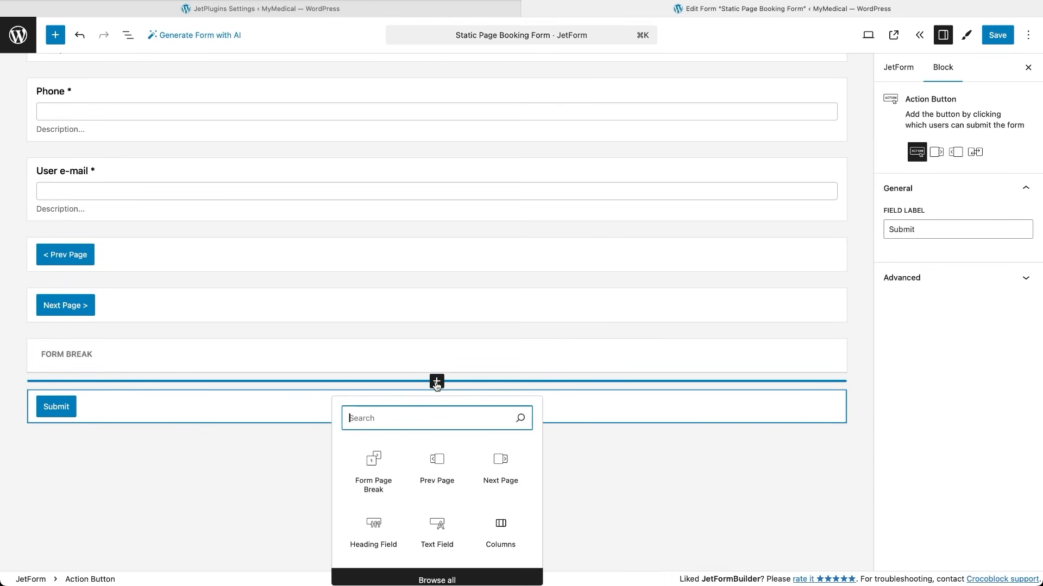
text(html)
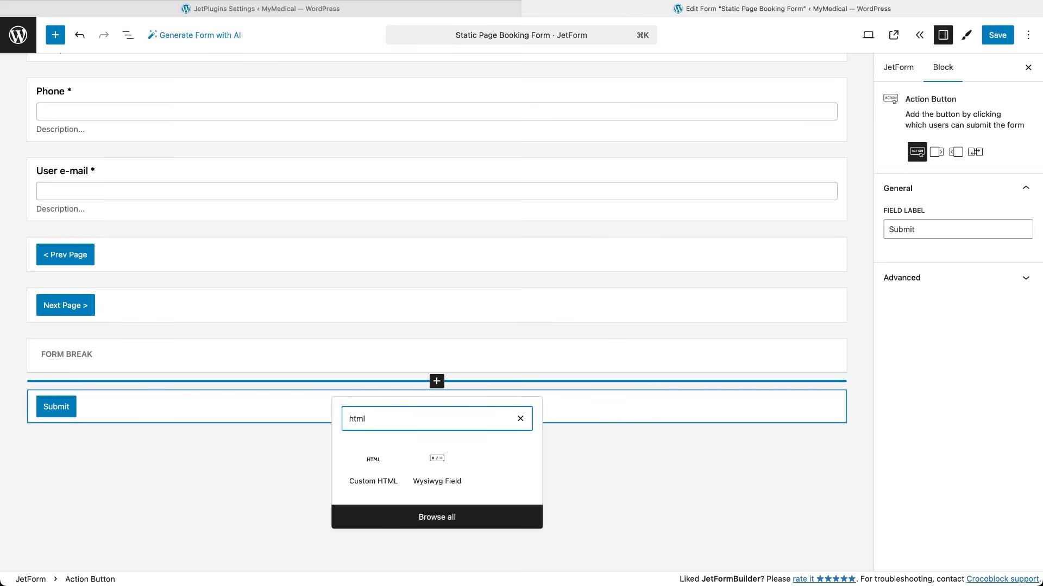
click(373, 461)
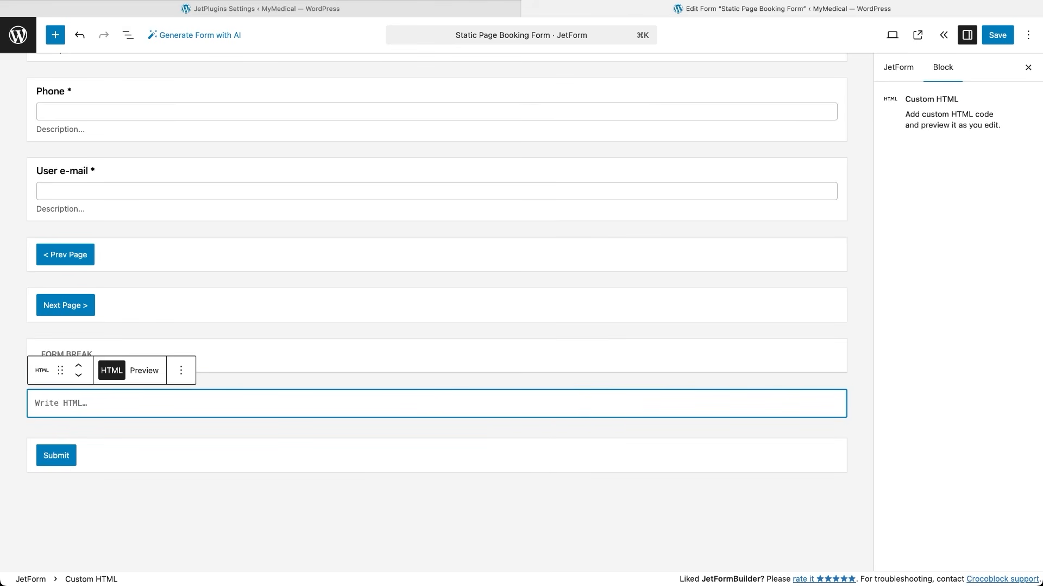
text(<div> <h4>Appointment details:</h4><!-- JFB_FIELD::appointment_date --> <h4>Contact details:</h4> <!-- JFB_FIELD::user_name --></div> <div><!-- JFB_FIELD::user_phone --></div> <div><!-- JFB_FIELD::user_email --></div>)
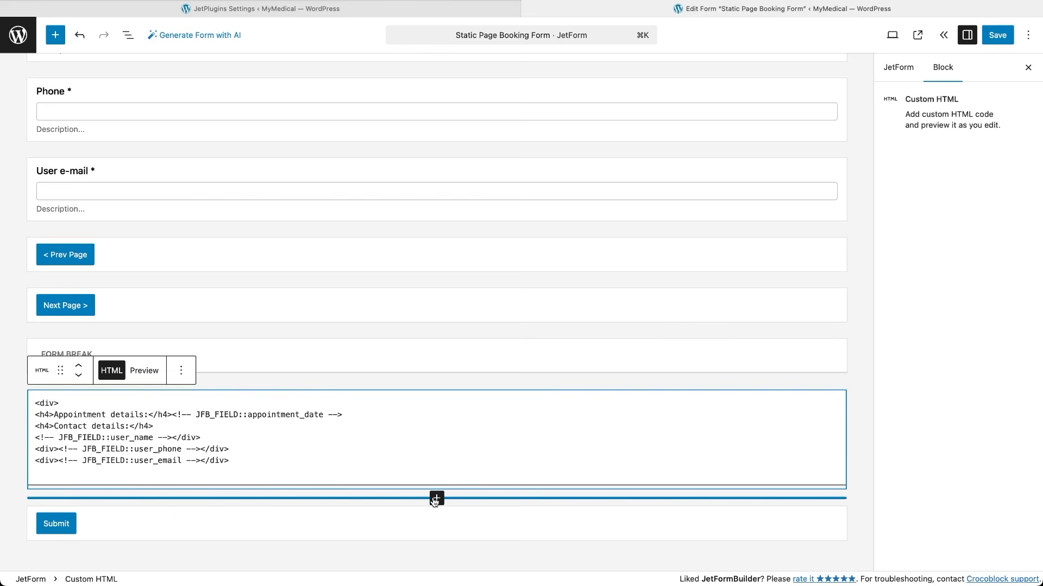
Step: Insert a Calculated Field between the HTML block and Submit, with the formula %FIELD::appointment_date%
click(436, 498)
text(calcul)
click(372, 421)
scroll(271, 345, down, 2)
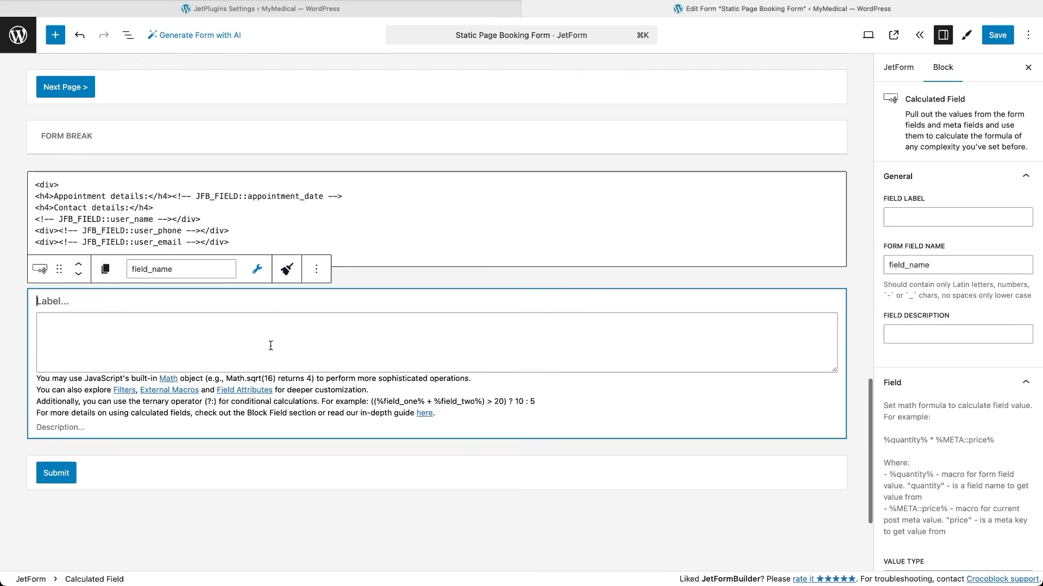
click(270, 345)
text(%FIELD::appointment_date%)
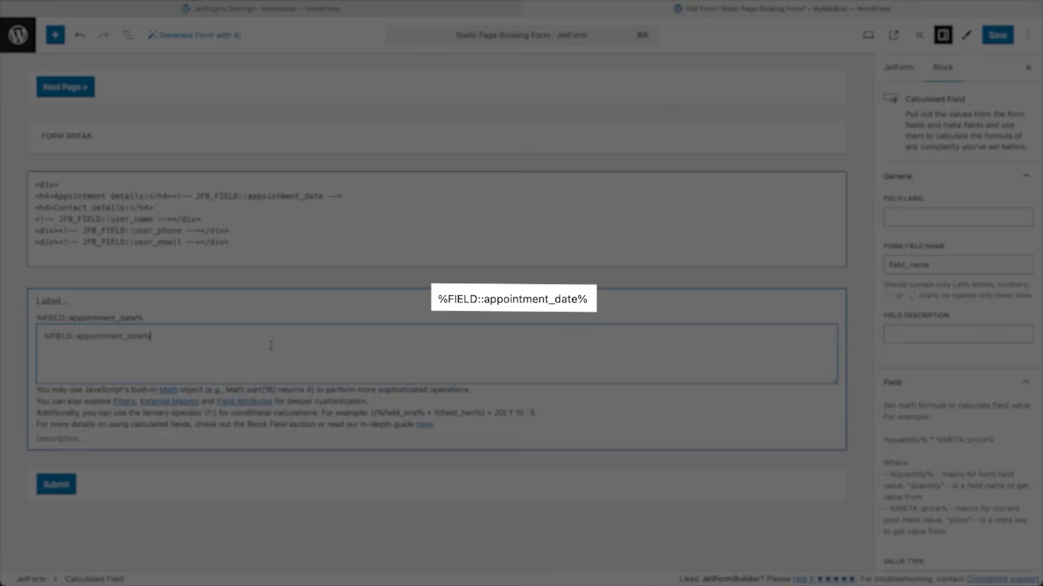
Step: Set the Calculated Field's calculated value prefix to Total: $ and open its block style settings
scroll(702, 413, down, 3)
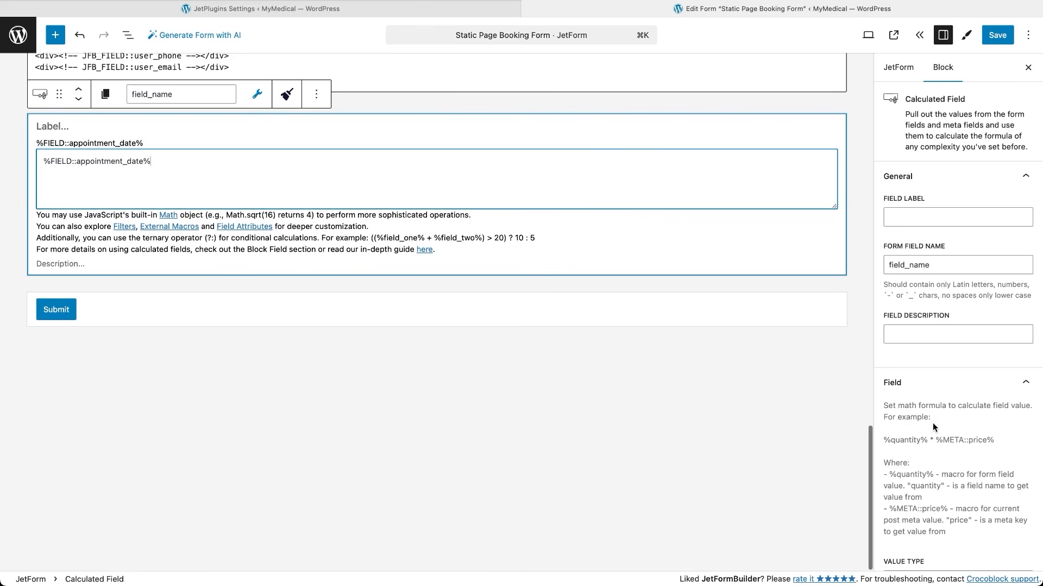
scroll(935, 426, down, 6)
click(950, 445)
text(Total: $)
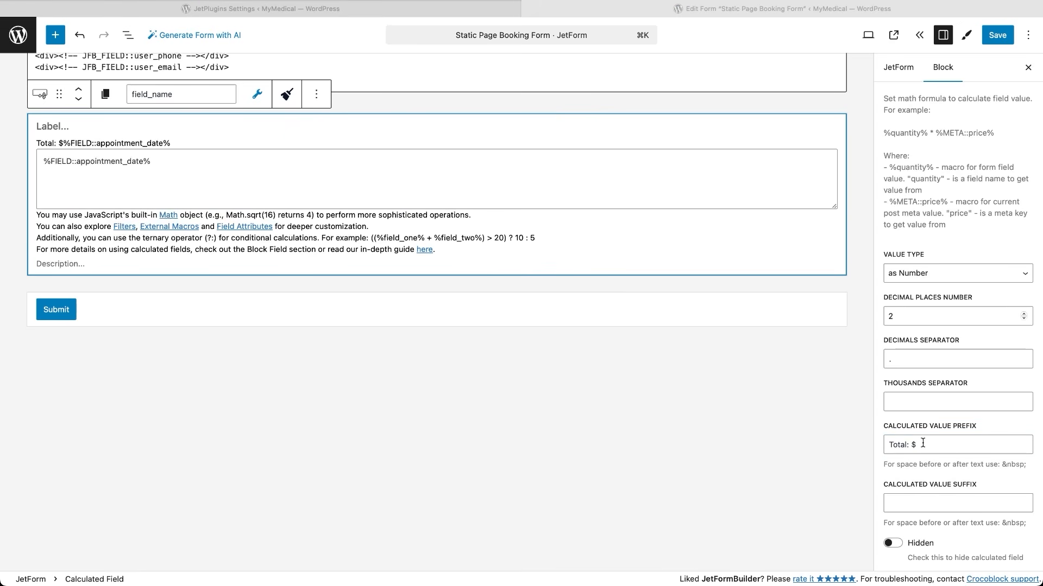
click(923, 443)
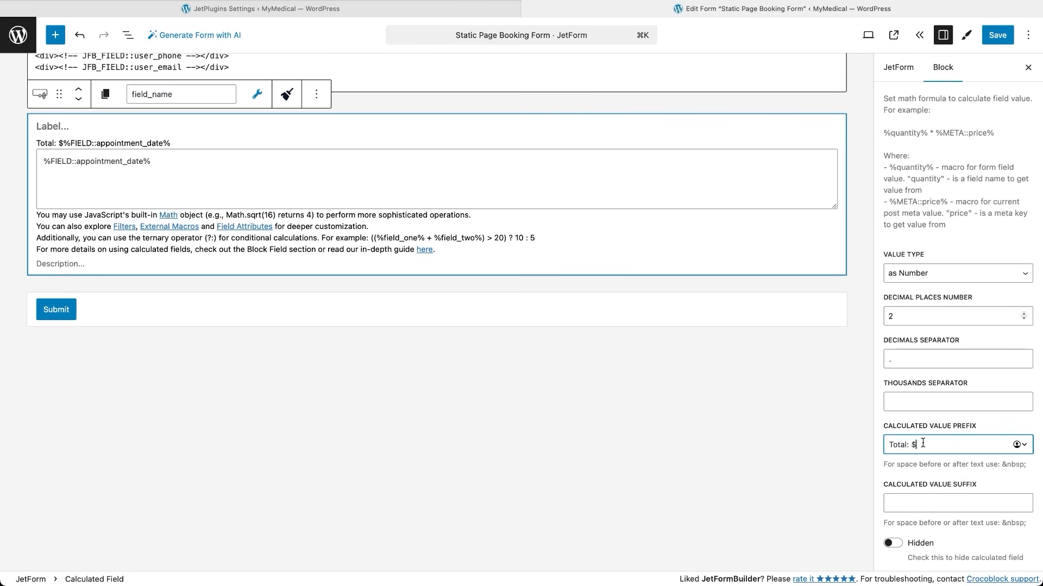
click(967, 35)
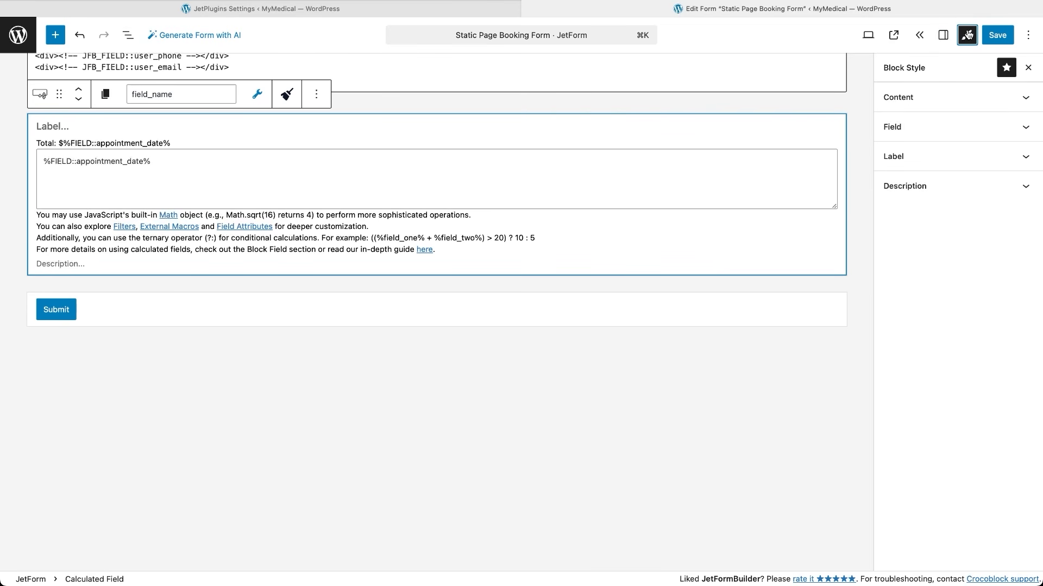
click(967, 35)
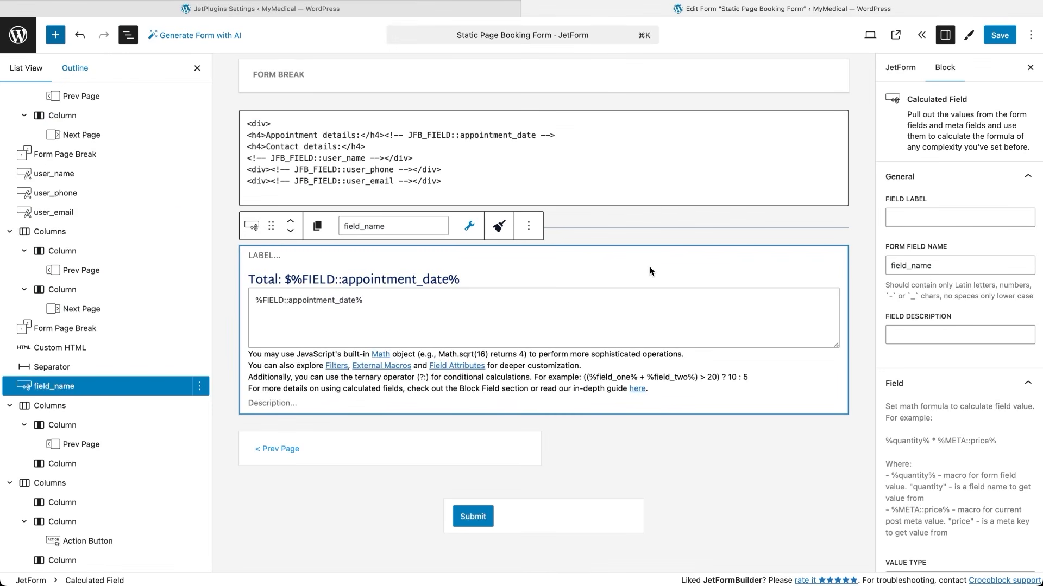
Step: Open the form's Insert appointment post-submit action for editing and choose a form field for the USER_PHONE database column
click(900, 69)
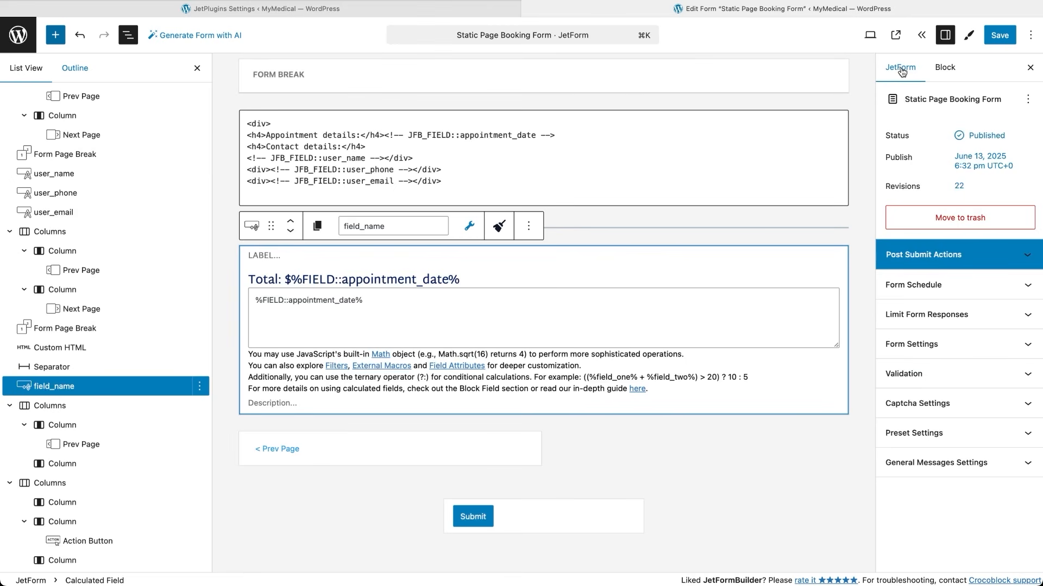
click(1023, 259)
mouse_move(944, 289)
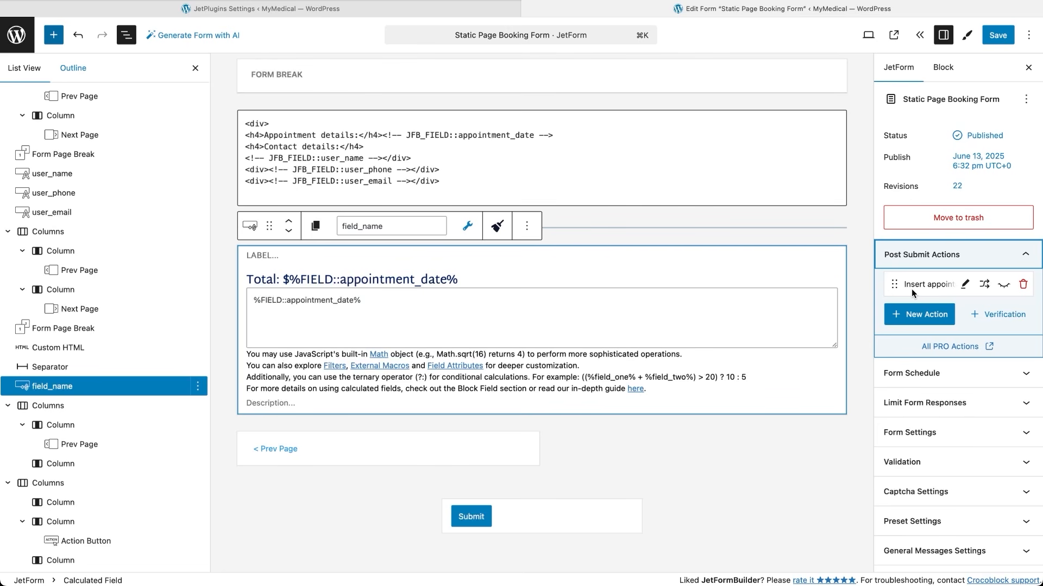
click(964, 289)
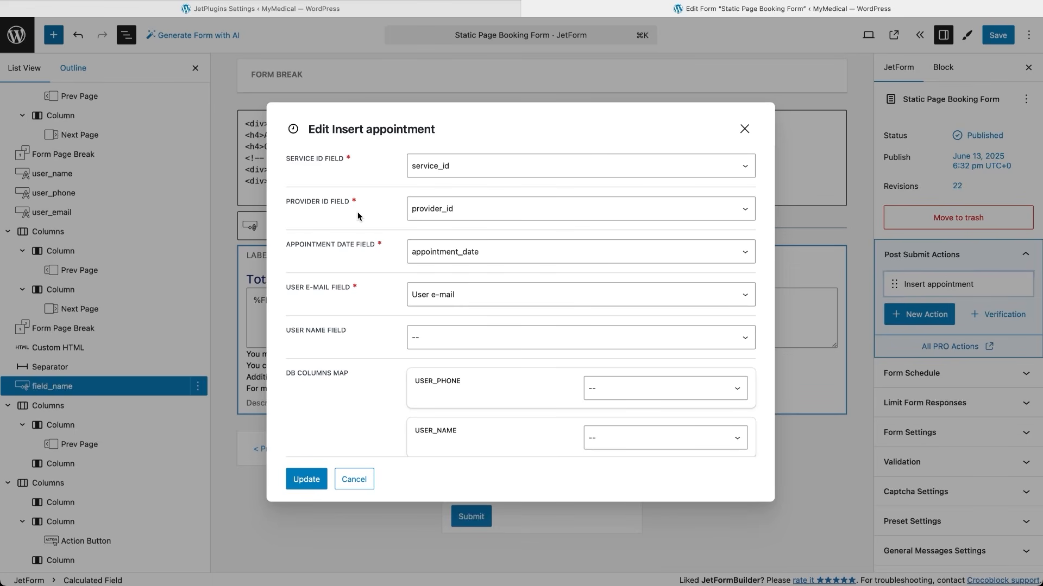
scroll(363, 434, down, 1)
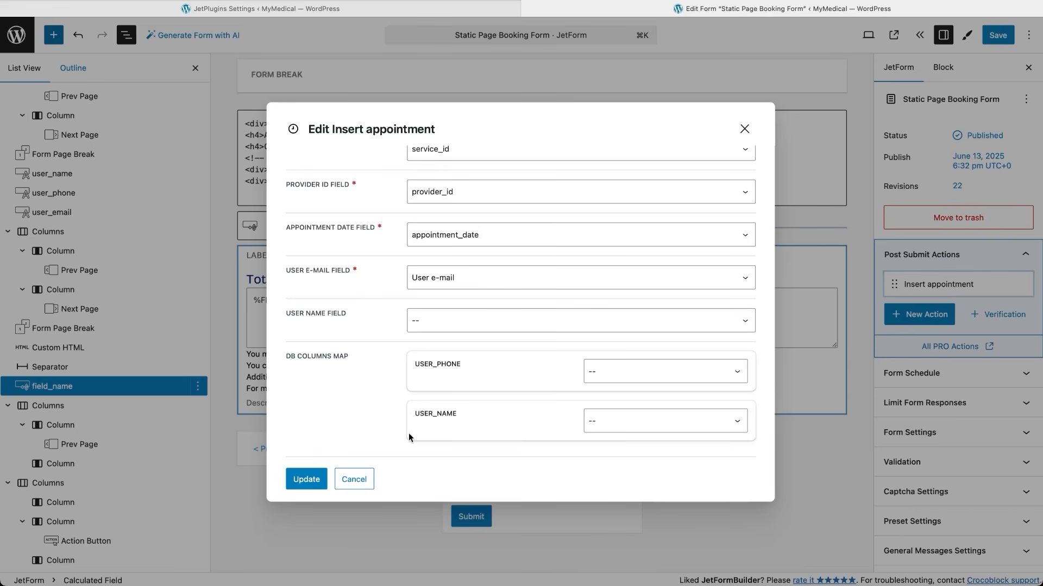
click(640, 375)
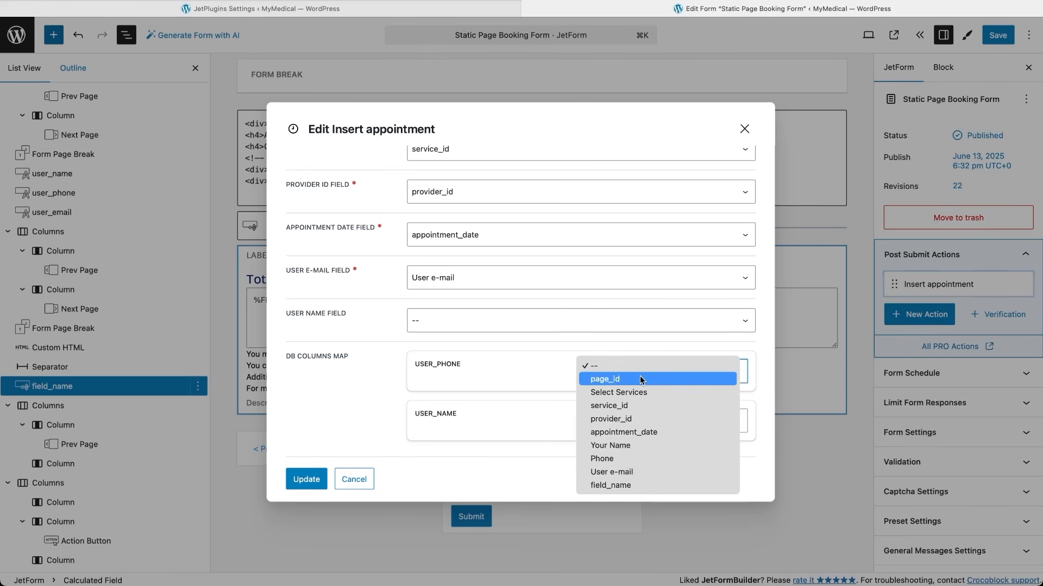
click(637, 443)
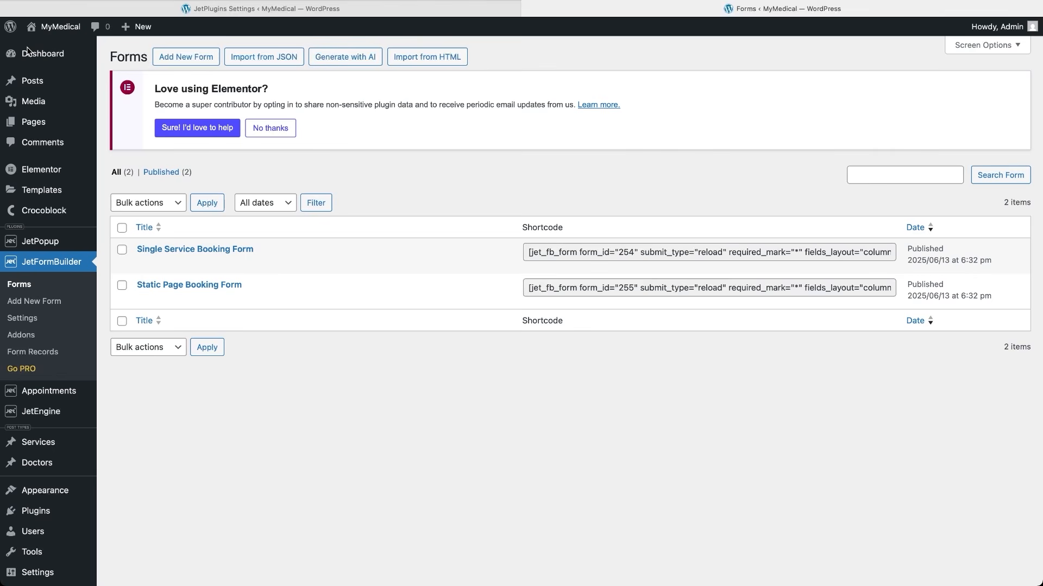
Step: Open the Single Service Booking Form for editing and look over its existing fields
click(198, 249)
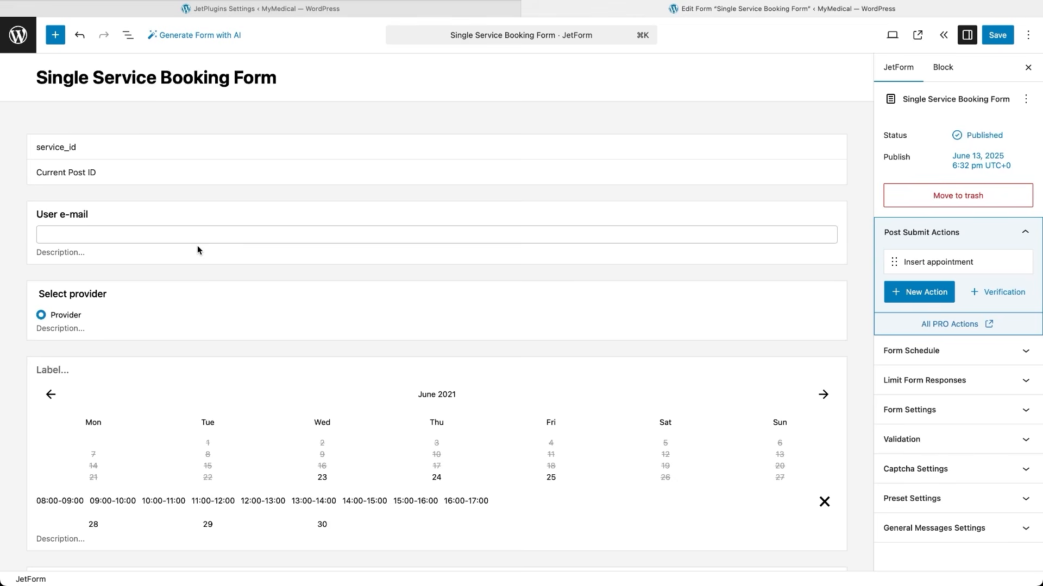
scroll(197, 245, down, 5)
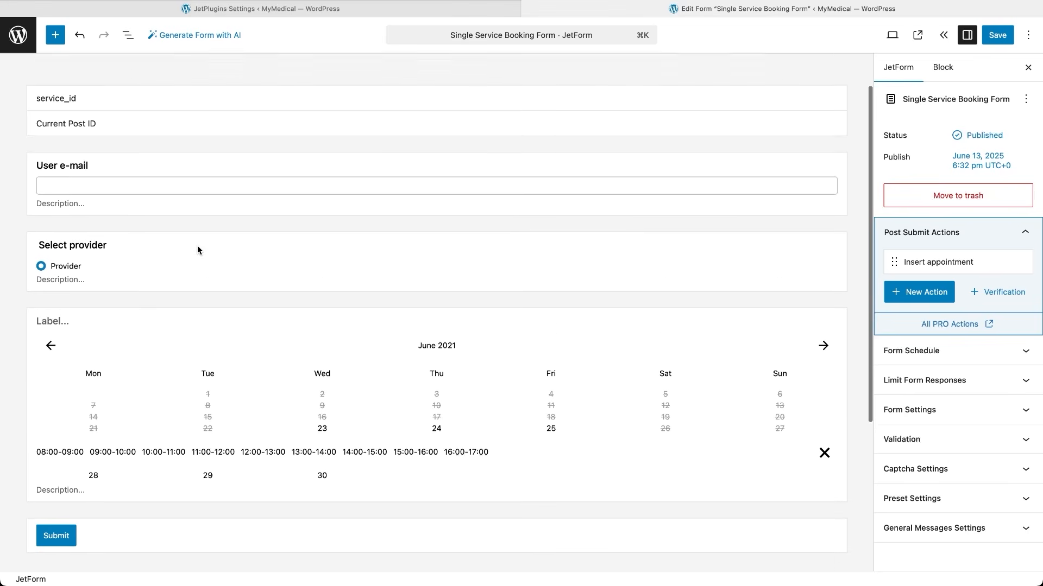
scroll(197, 245, up, 5)
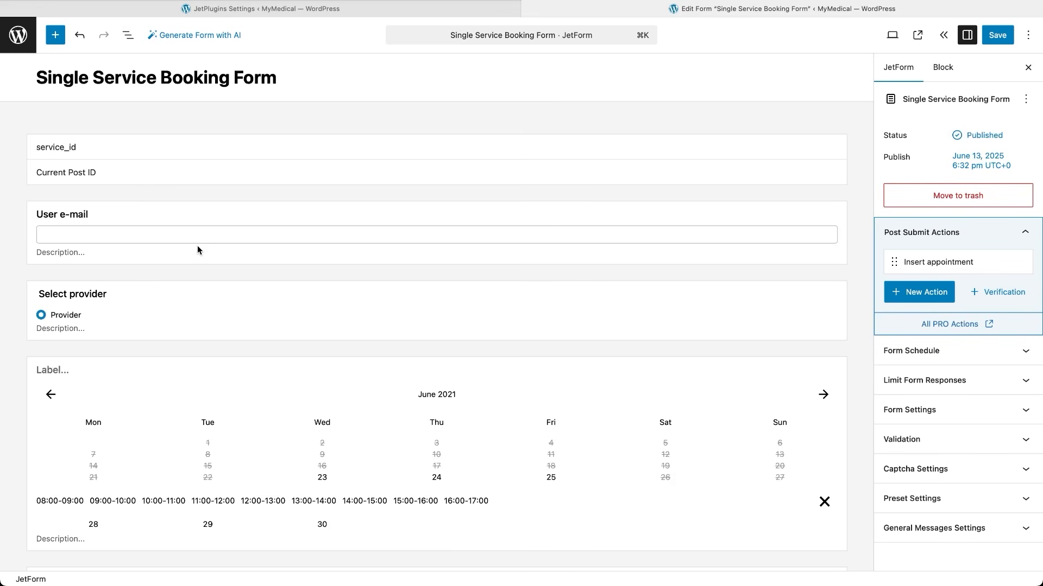
click(206, 294)
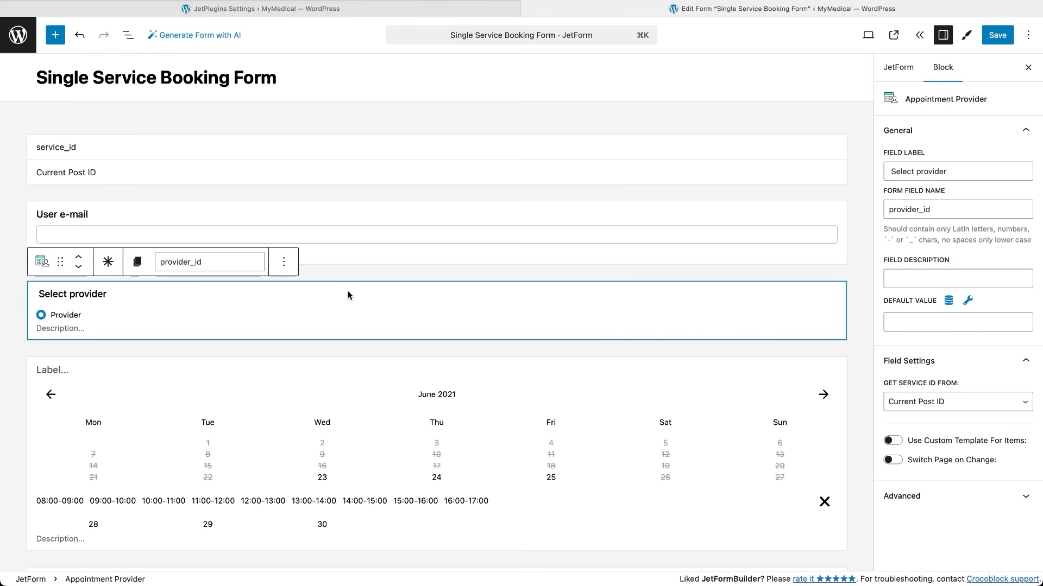
Step: Set the service_id hidden field's value to URL Query Variable with the query variable key _post_id
click(174, 156)
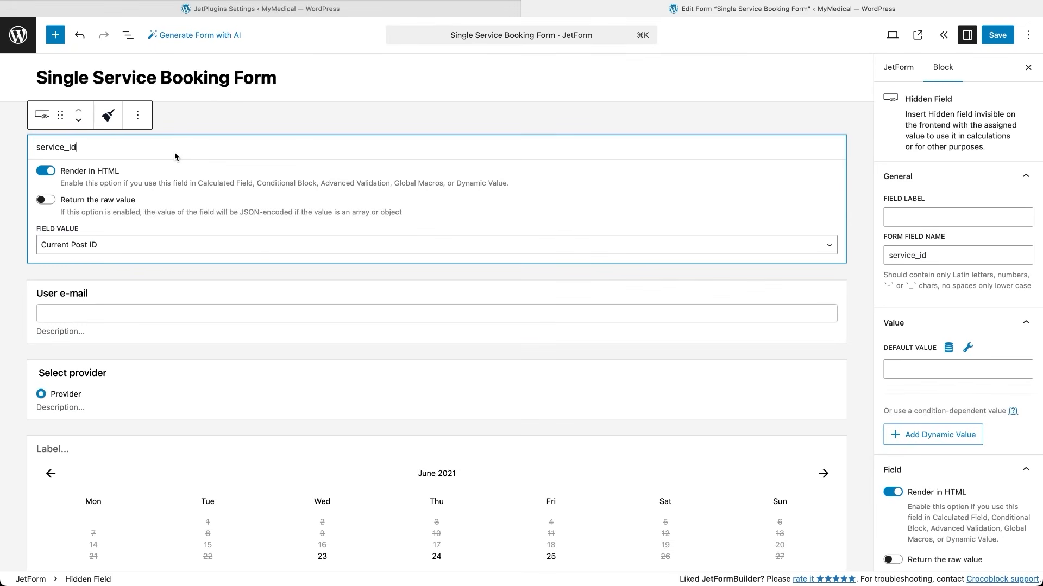
click(121, 245)
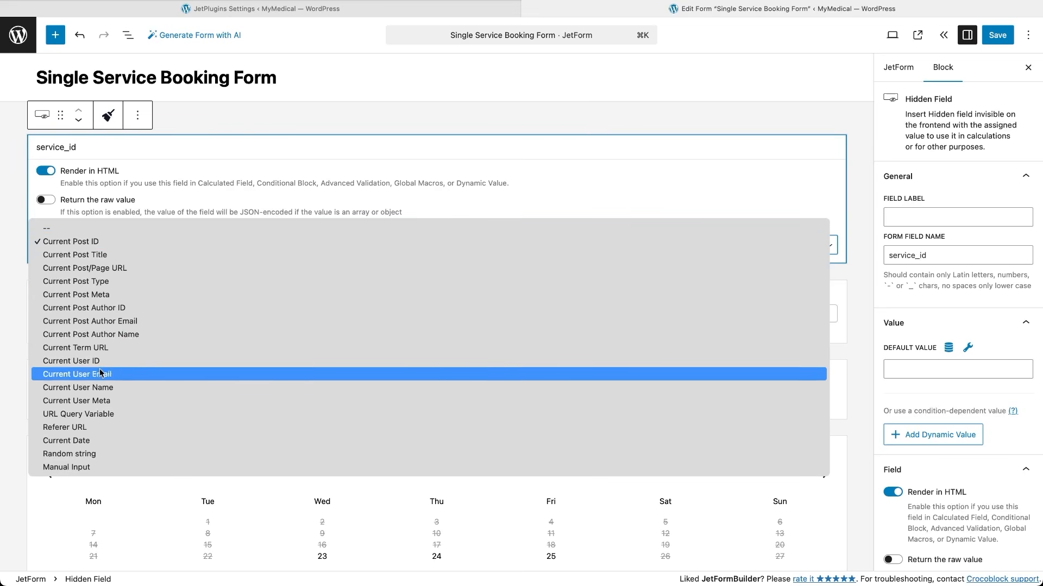
click(92, 414)
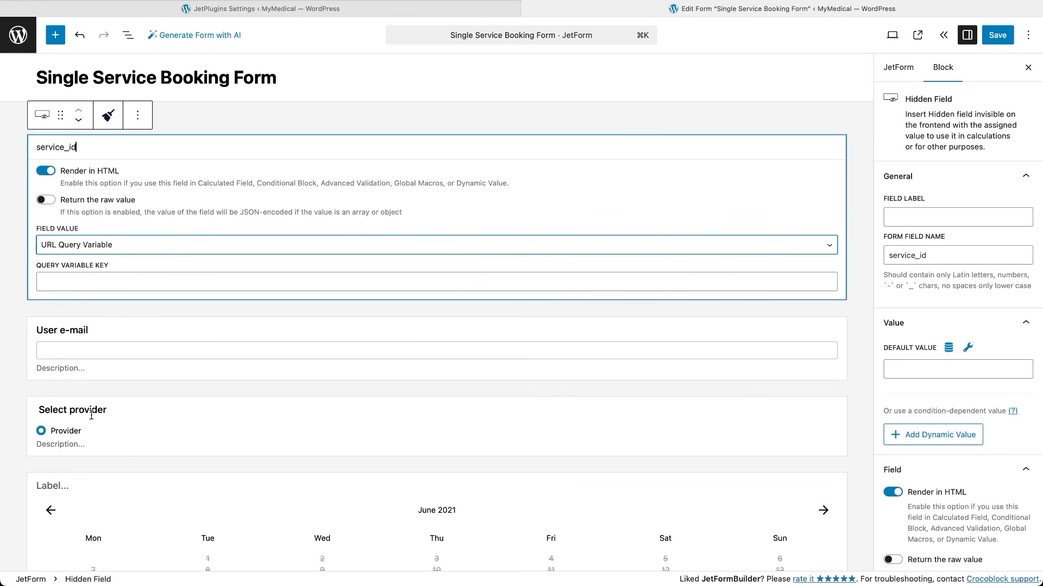
key(Tab)
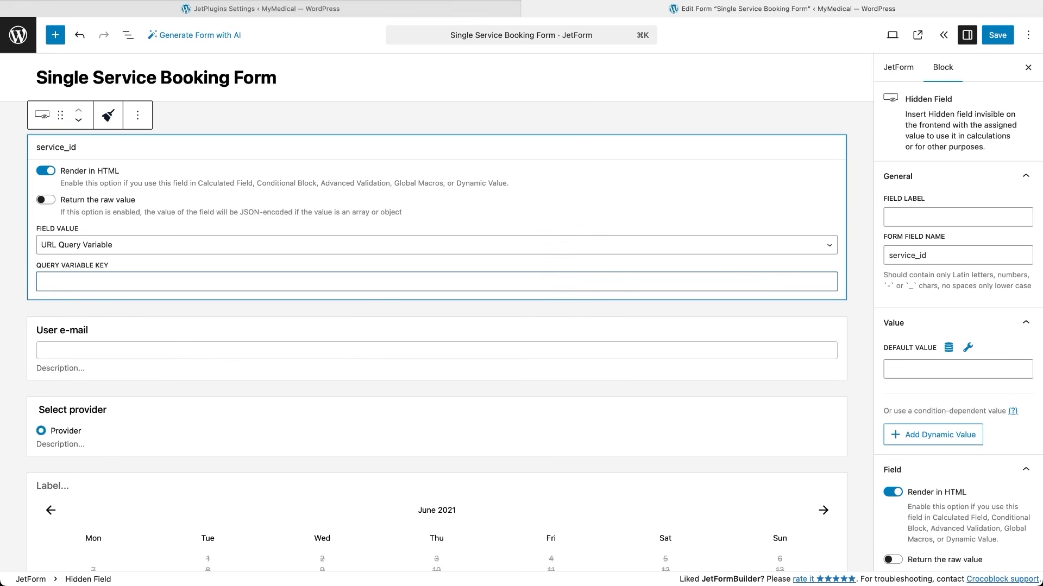
text(_post_id)
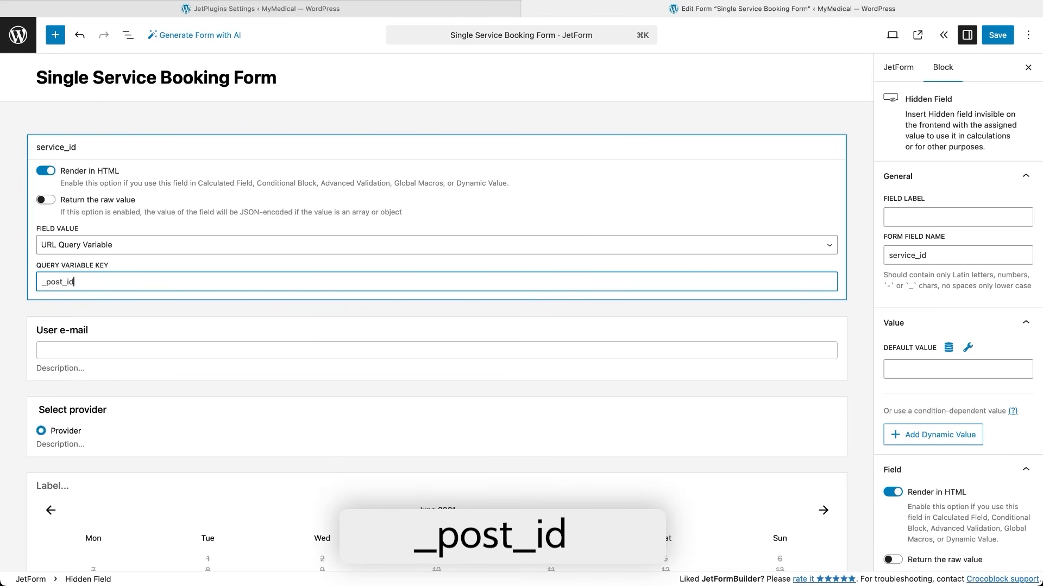
click(883, 250)
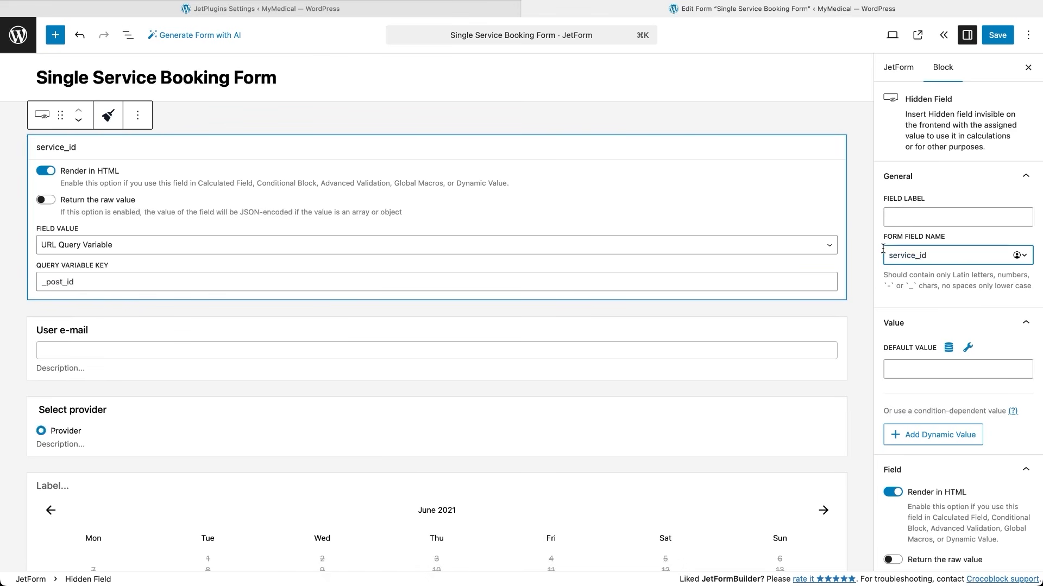
Step: Make the Select provider field get its service ID from the form field service_id
click(797, 406)
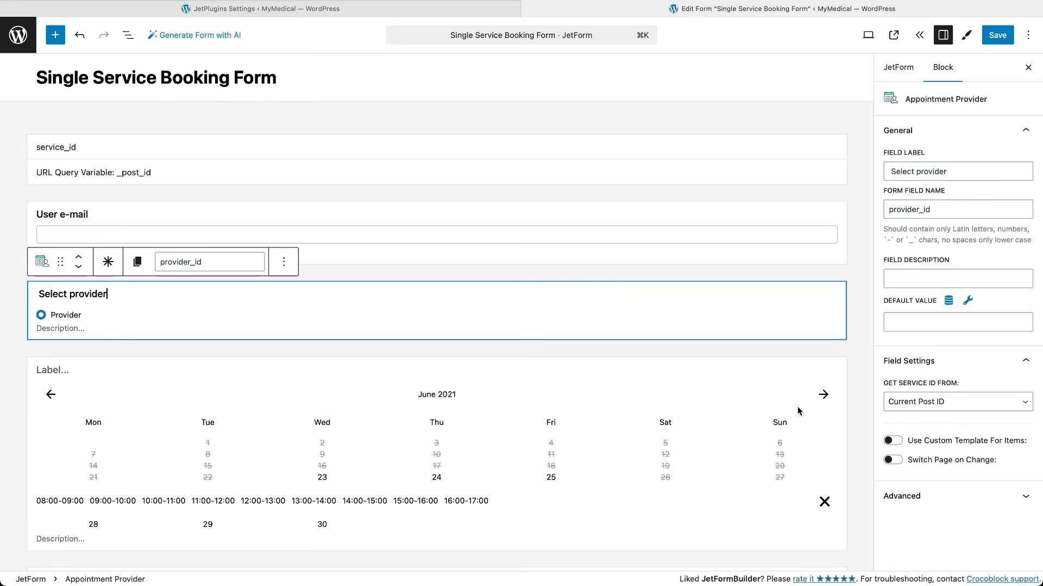
click(950, 401)
click(947, 413)
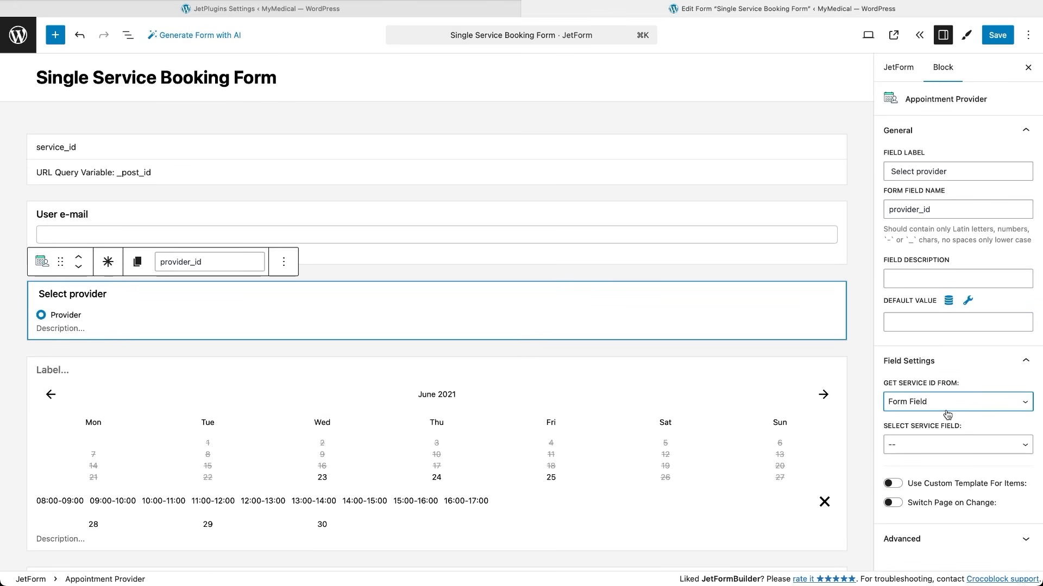
click(950, 445)
click(943, 455)
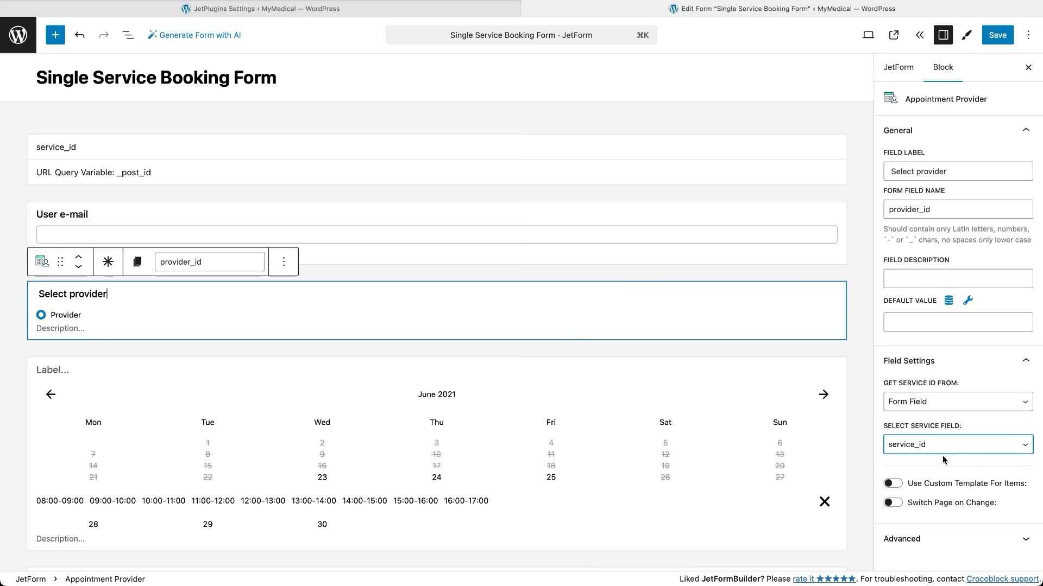
Step: Make the appointment_date field get its service ID from the form field service_id
click(706, 371)
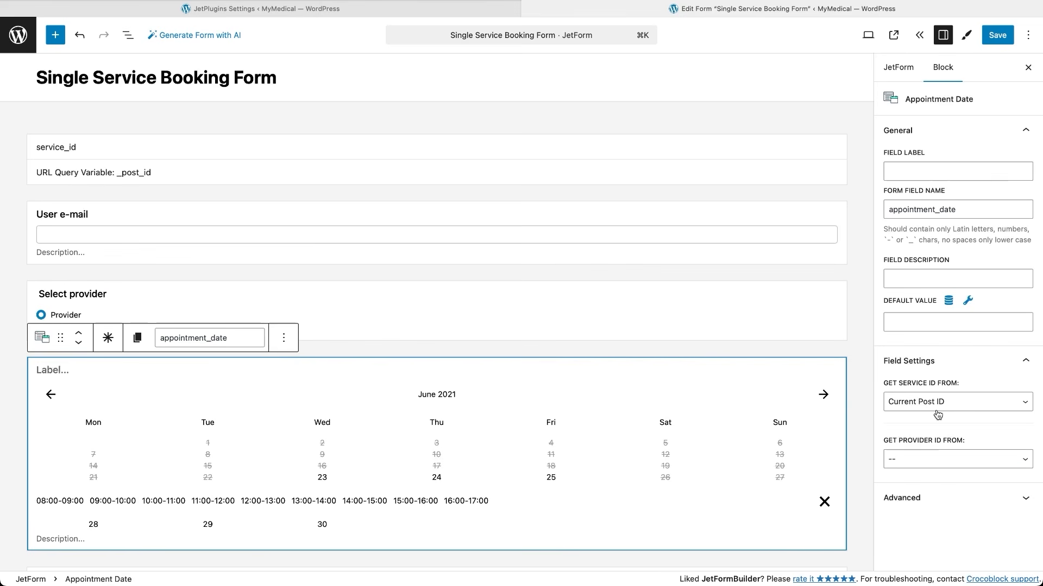
click(1006, 410)
click(966, 413)
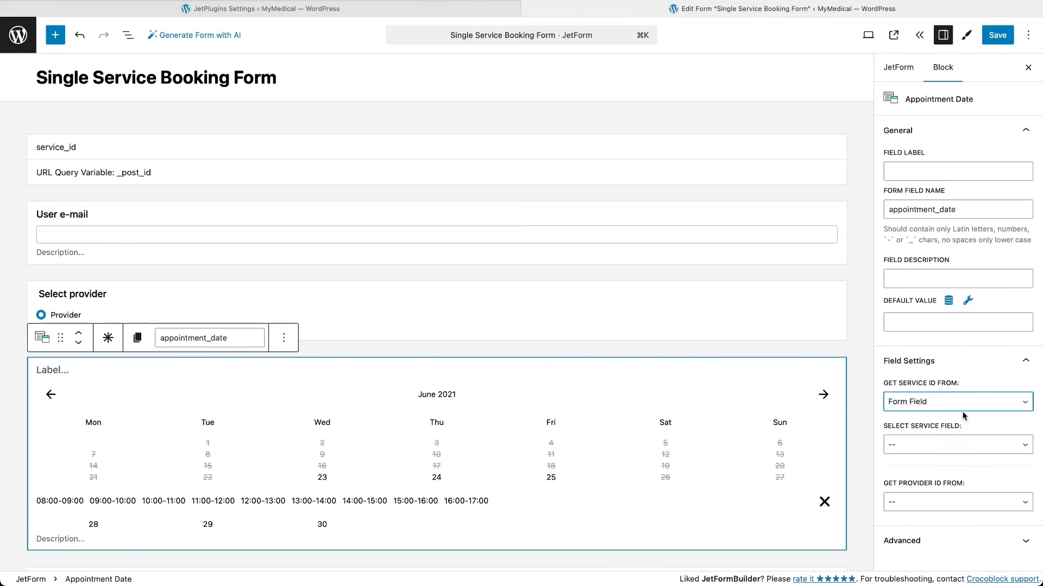
click(985, 442)
click(976, 443)
click(963, 456)
Step: Make the appointment_date field get its provider ID from the form field Select provider
click(975, 507)
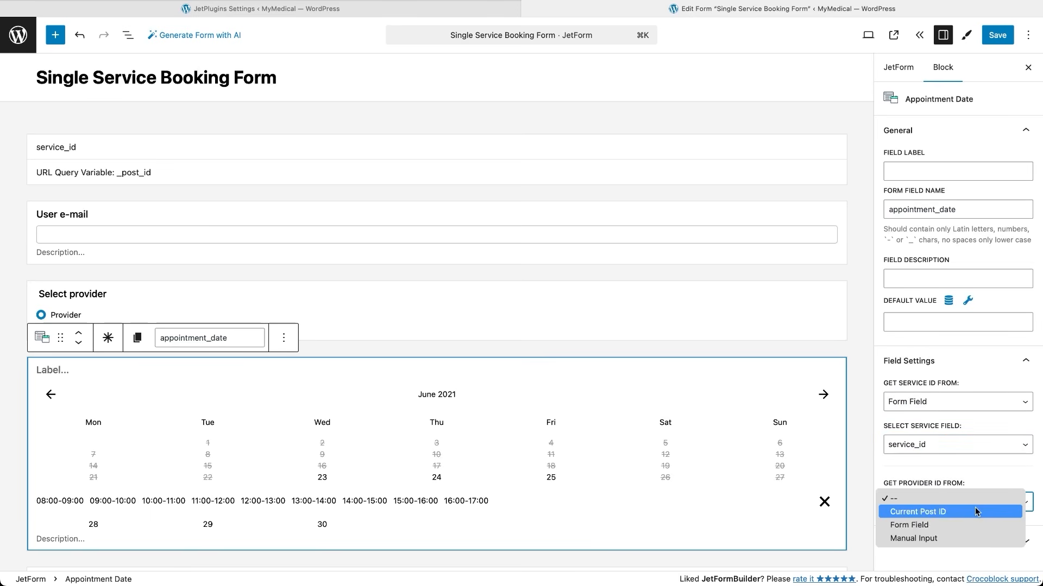
click(963, 525)
click(967, 545)
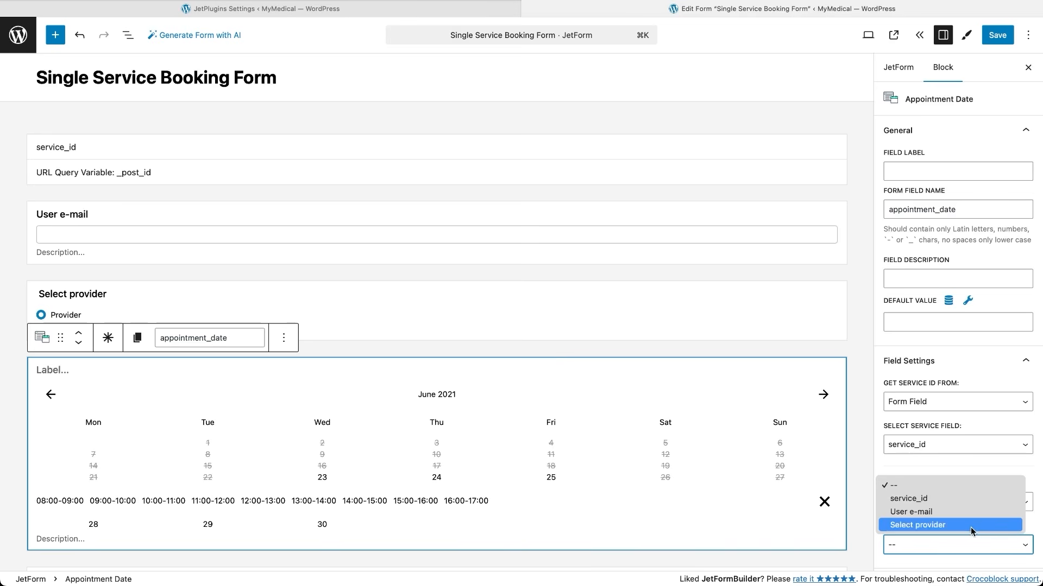
click(971, 525)
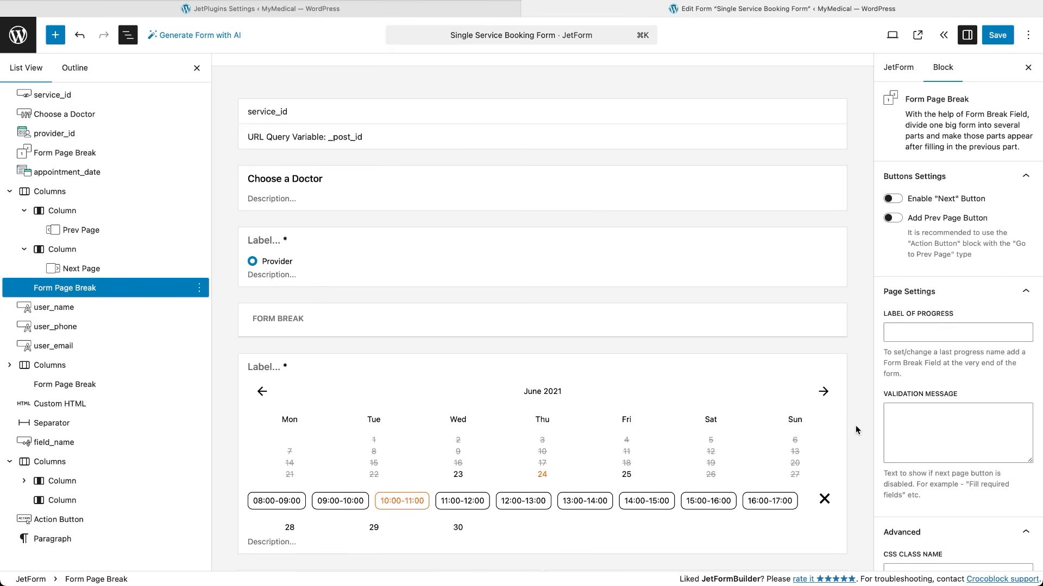
Step: In the Insert appointment action, set the user name field and USER_NAME column to Your Name and USER_PHONE to Phone, and save the form
click(899, 67)
click(966, 284)
click(737, 337)
click(679, 411)
click(663, 389)
click(614, 466)
click(625, 438)
click(606, 498)
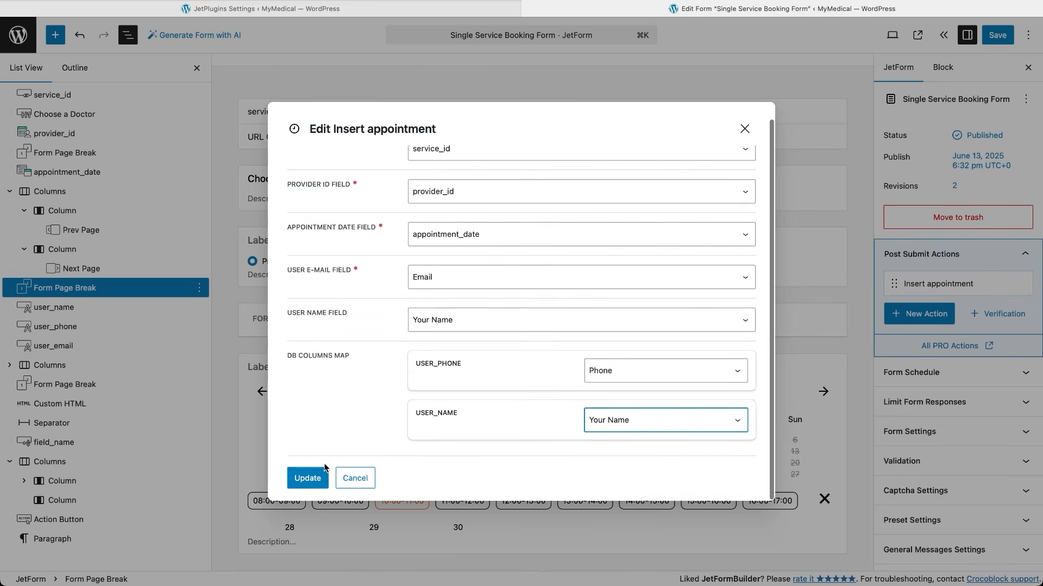
click(307, 478)
click(991, 36)
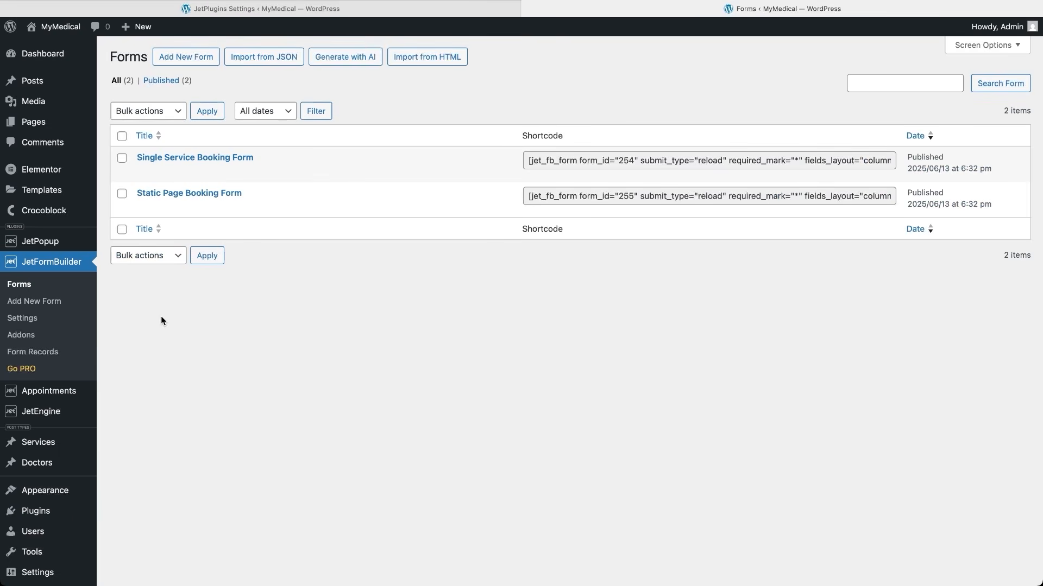
Step: Duplicate the Single Service Booking Form and rename the copy as Single Provider Booking Form
click(264, 172)
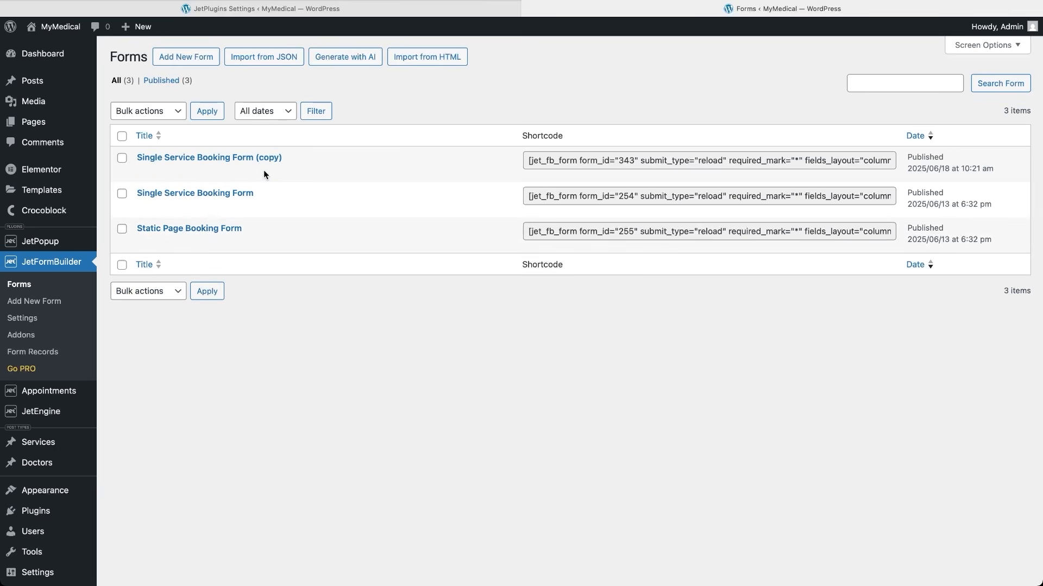
click(168, 173)
key(super+a)
text(Single Provider Booking Form)
click(140, 244)
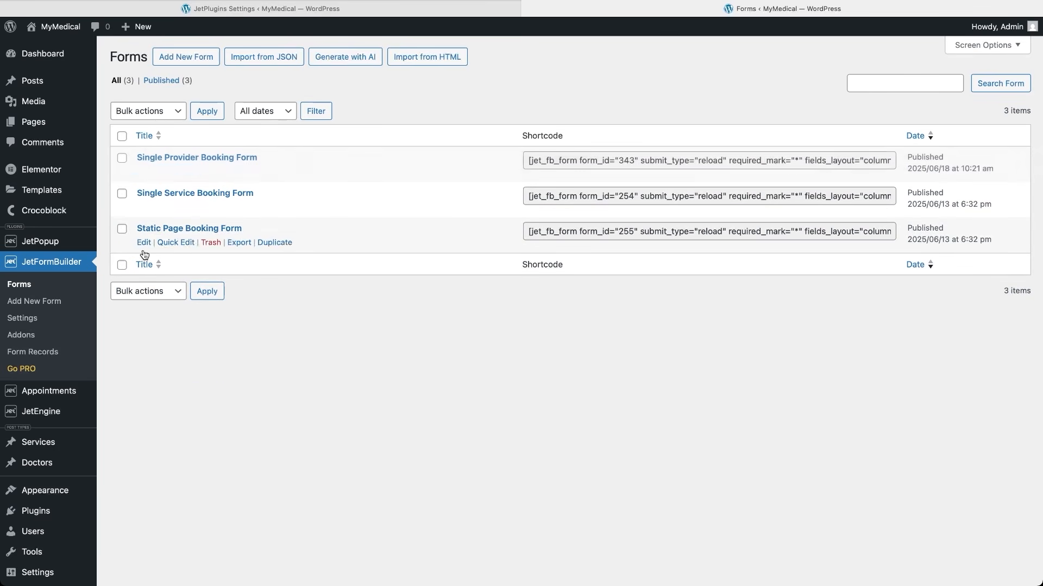
Step: Open the Single Provider Booking Form for editing and delete its Appointment Provider field
click(191, 157)
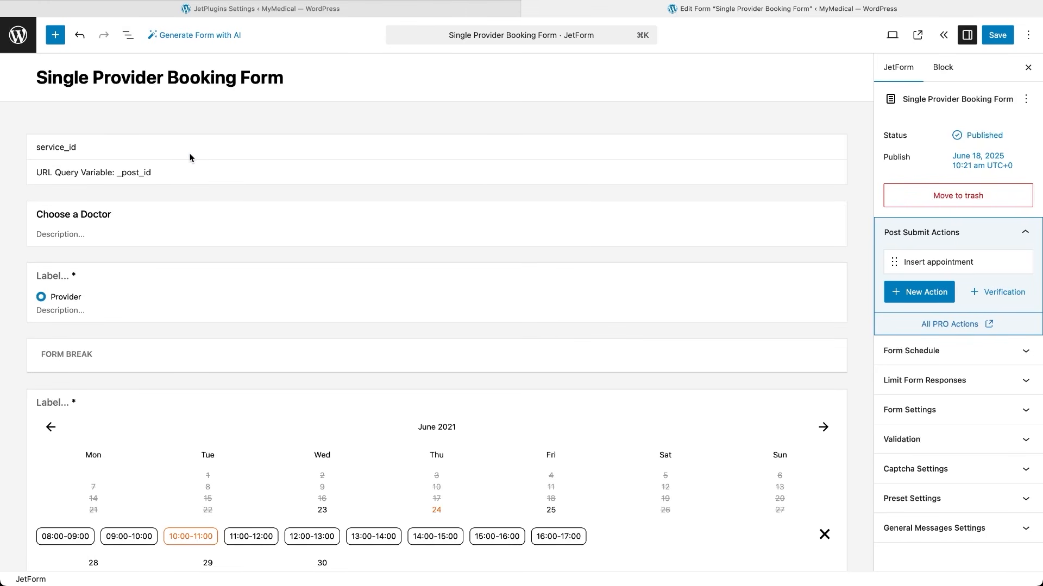
click(204, 277)
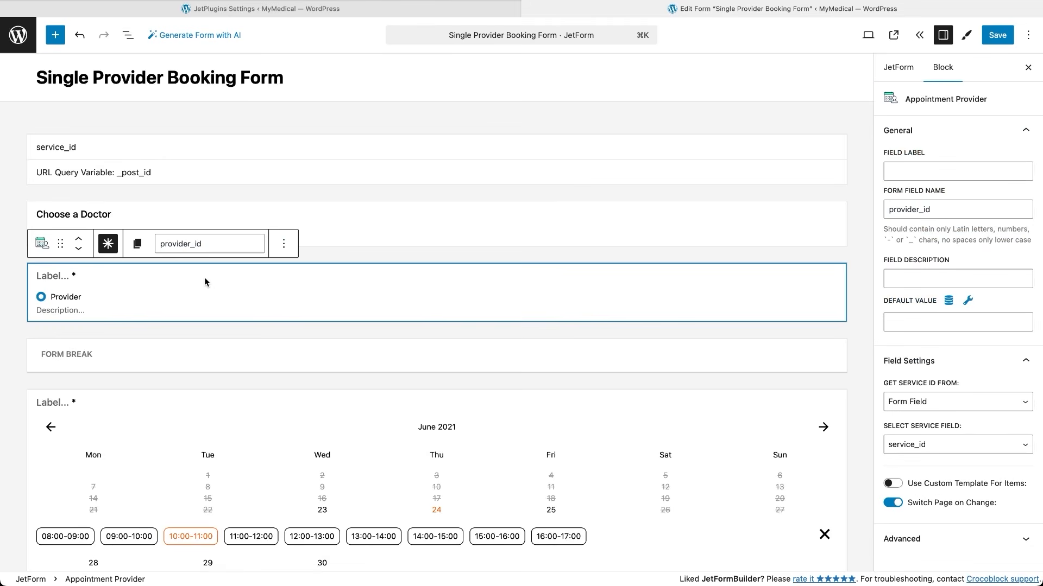
click(285, 246)
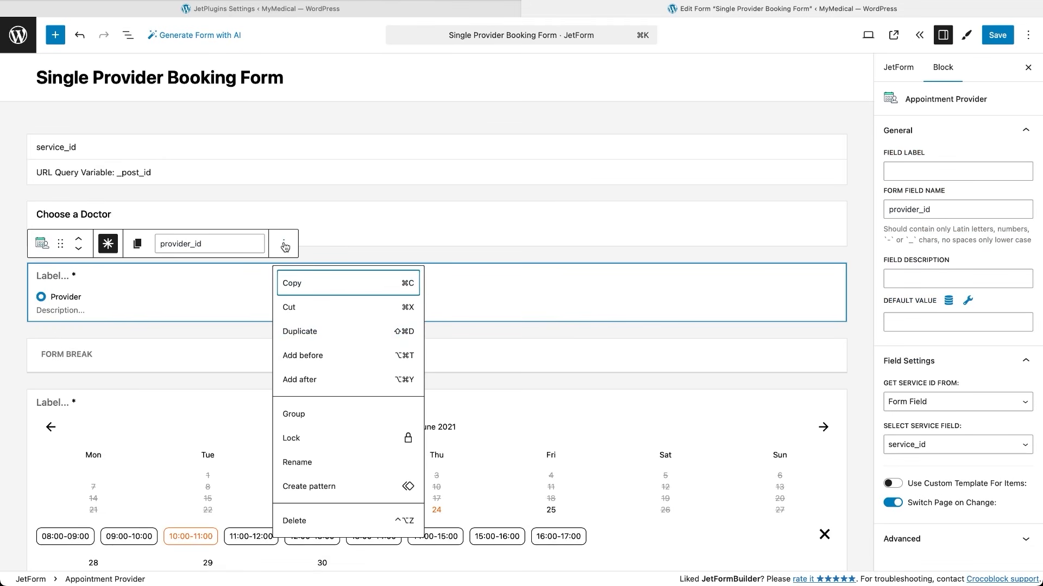
click(294, 521)
Step: Insert a Select Field between the Choose a Doctor heading and the first form break
click(341, 277)
click(437, 254)
text(select)
click(374, 338)
Step: Fill the select field's options from Posts of the Services post type, and make it required with page switching on change
click(164, 359)
click(164, 363)
click(139, 394)
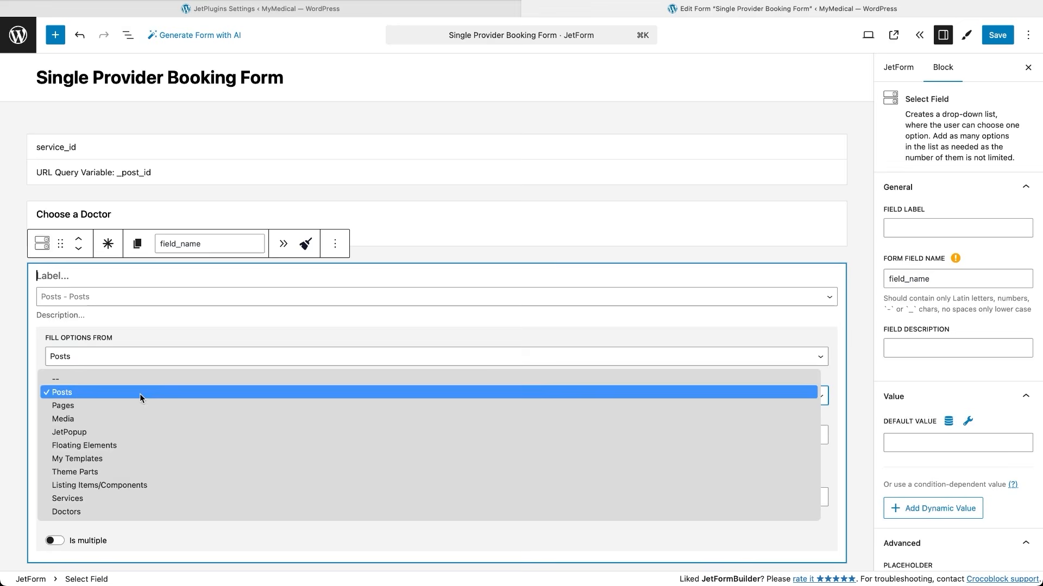
click(85, 497)
click(106, 250)
click(284, 248)
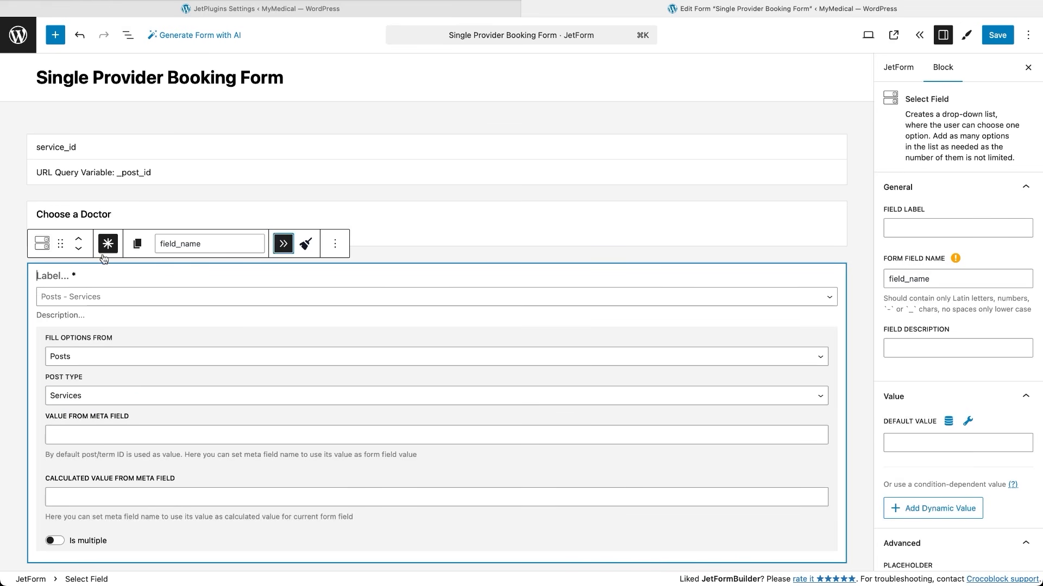
Step: Rename the hidden field to provider_id and change the heading below it to Choose a Service
click(87, 158)
click(101, 331)
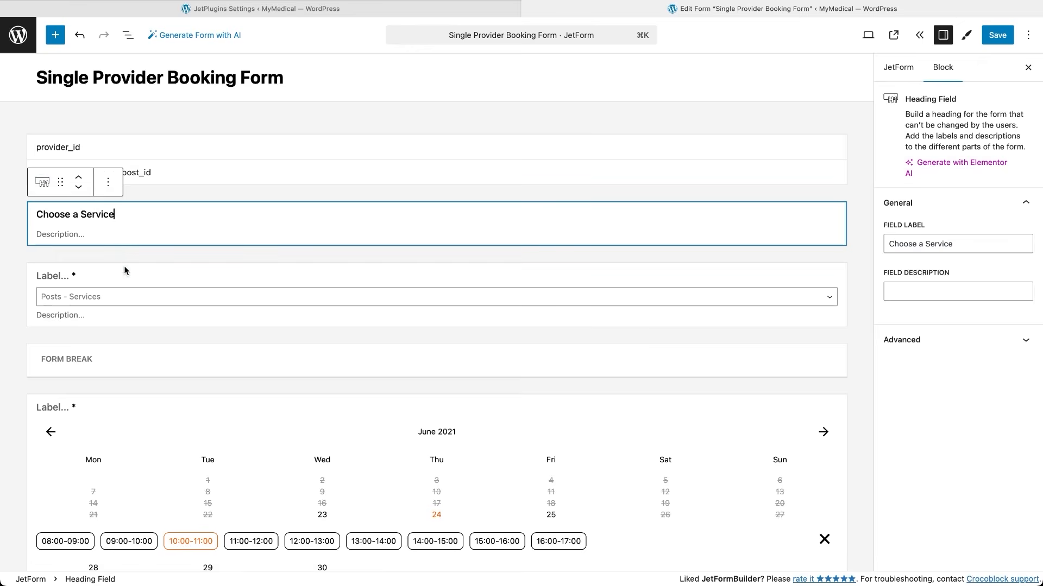
Step: Set the select field's form field name to service_id
click(181, 274)
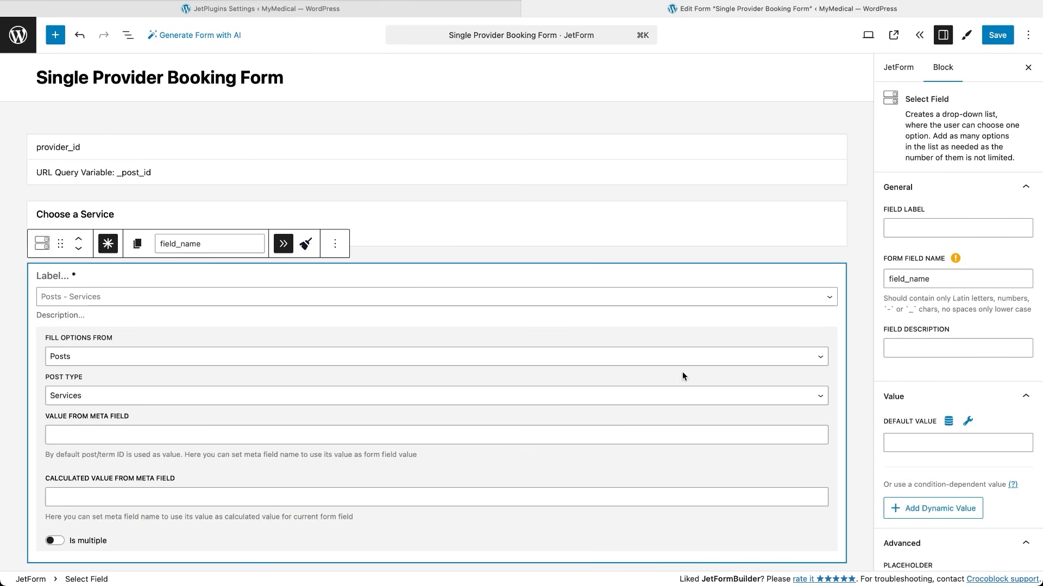
double_click(931, 279)
text(service_id)
Step: Check the appointment_date field's service and provider ID sources, and open the Insert appointment action's settings
scroll(736, 462, down, 7)
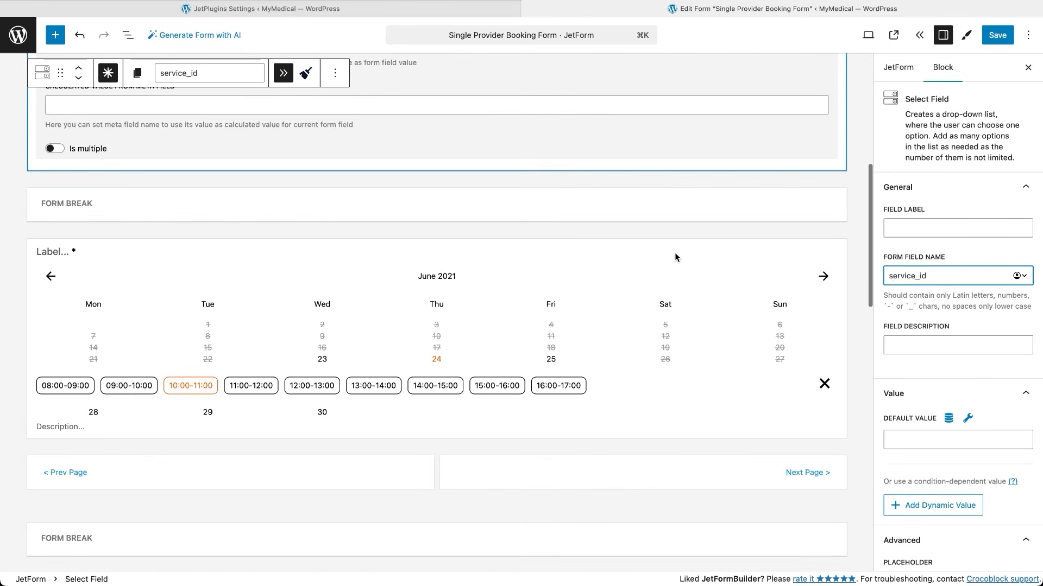
click(675, 255)
scroll(706, 245, down, 5)
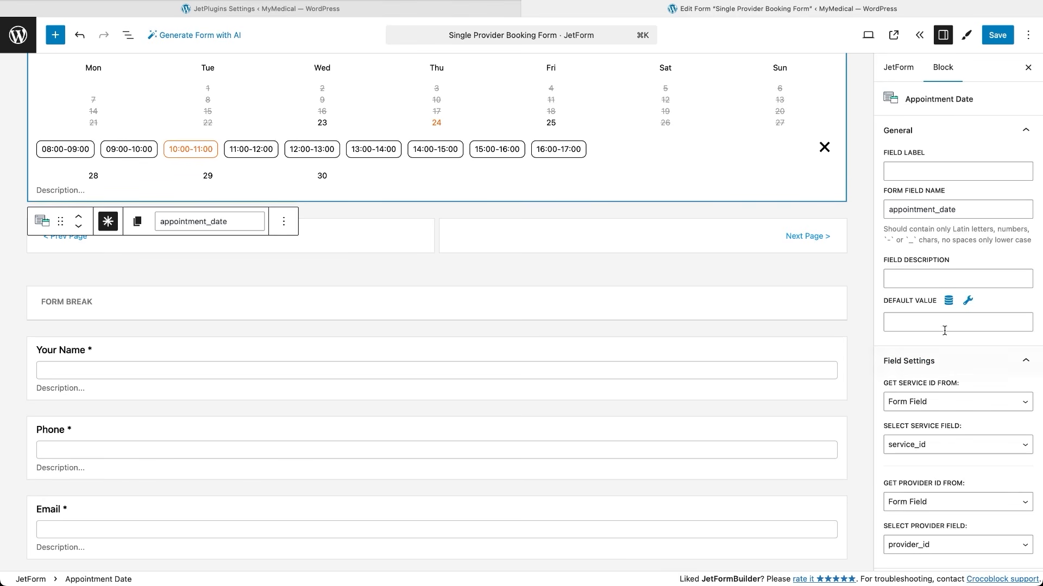
click(905, 69)
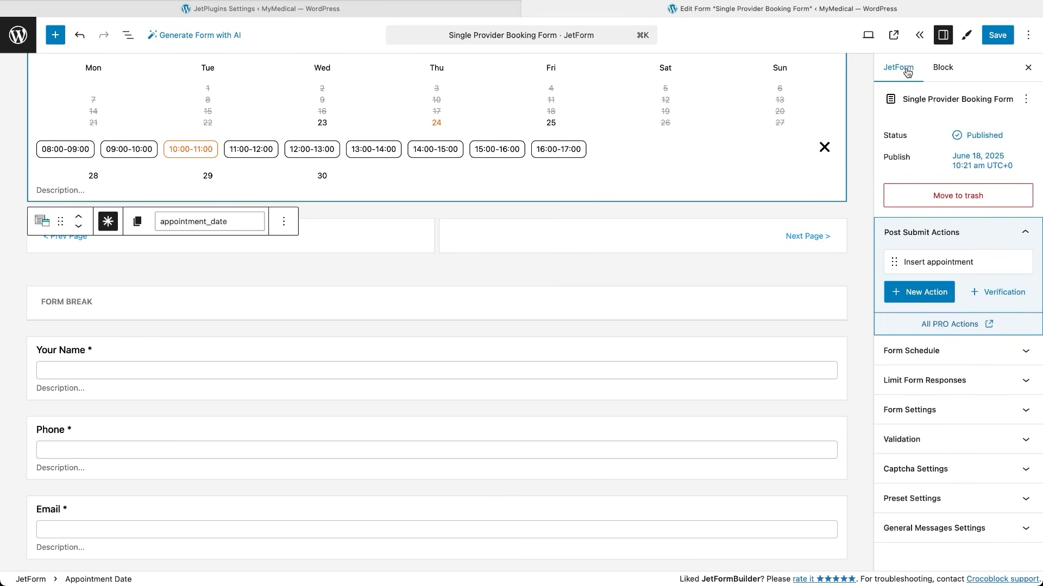
mouse_move(964, 266)
click(964, 263)
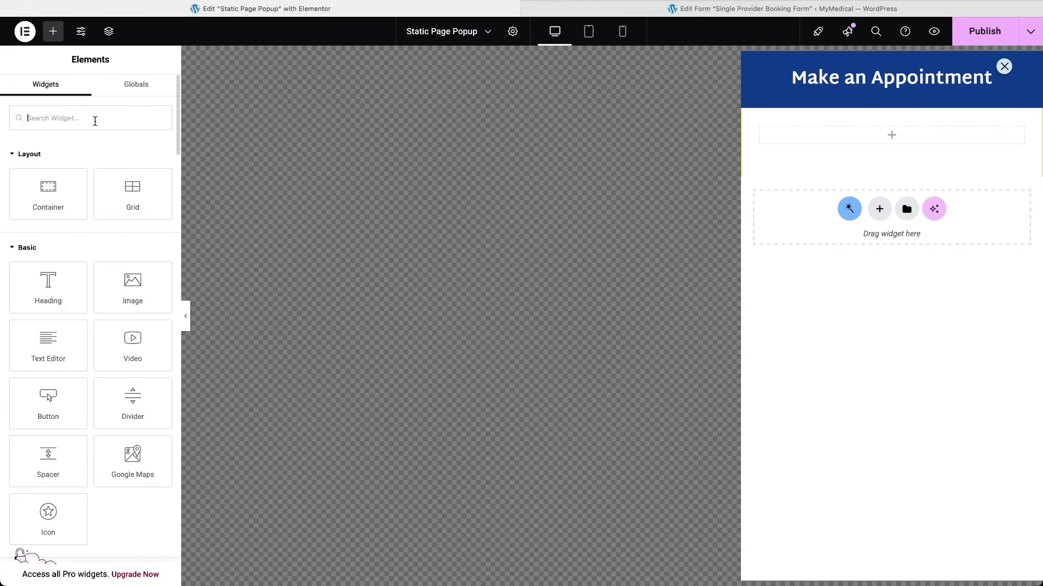
Step: In Elementor, add a JetForm widget below the Static Page Popup's Make an Appointment heading and assign it the Static Page Booking Form
text(jet)
drag(130, 163, 914, 148)
click(148, 165)
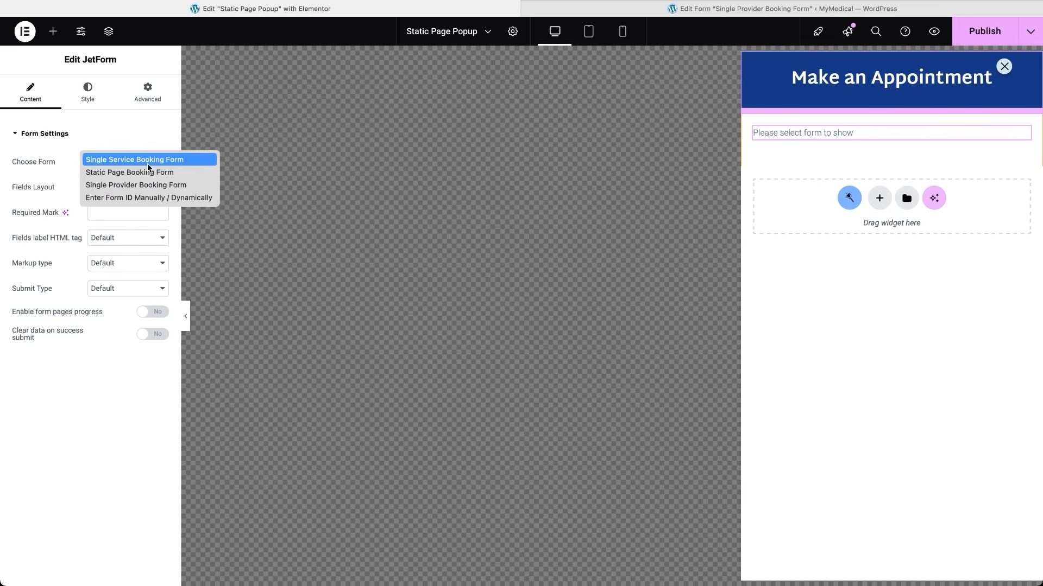
click(154, 171)
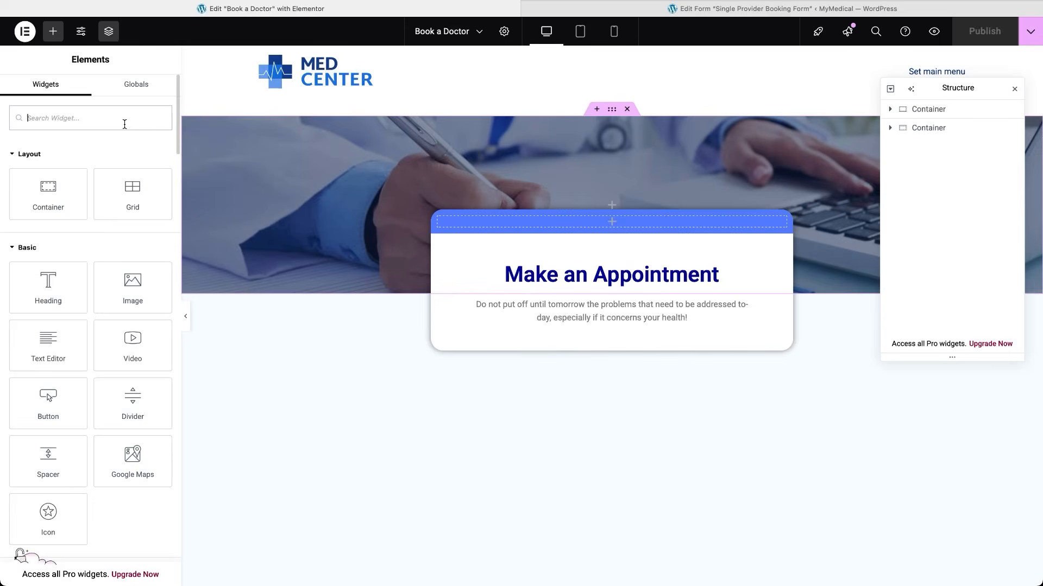
Step: Add a JetForm widget under the intro text of the Book a Doctor template and assign it the Single Provider Booking Form
text(jet)
drag(48, 163, 606, 332)
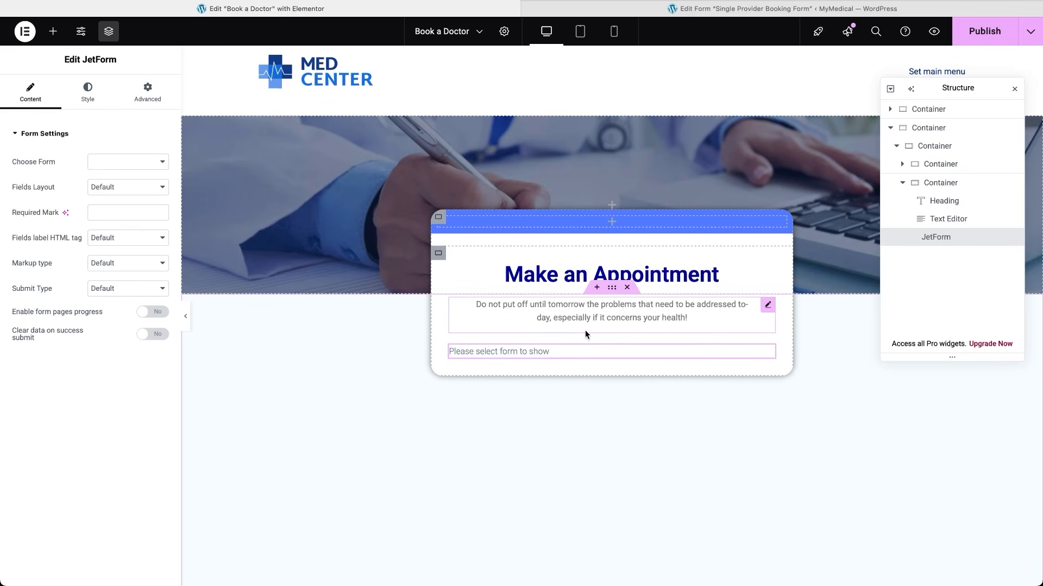
click(153, 162)
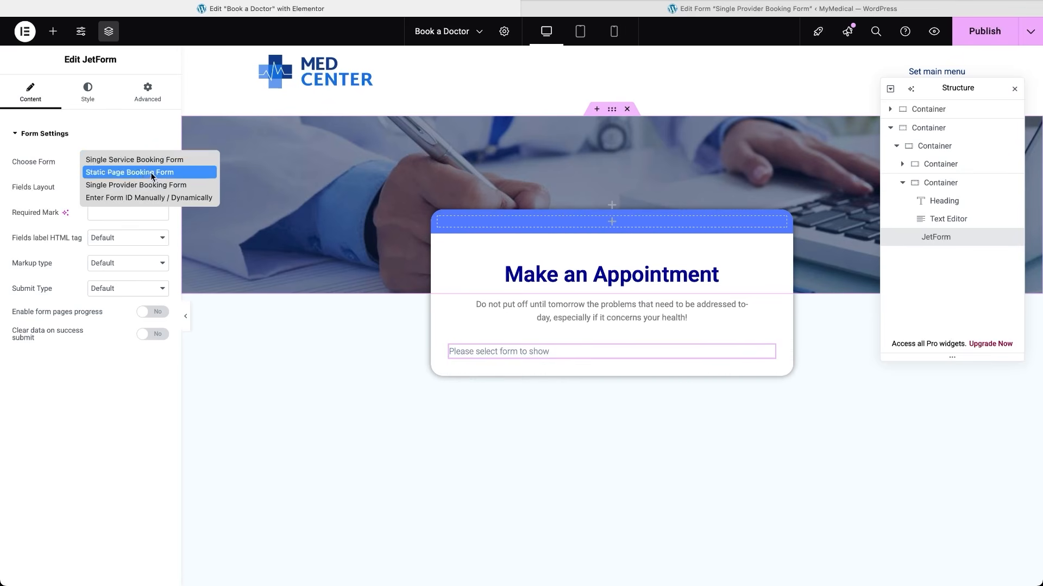
click(144, 184)
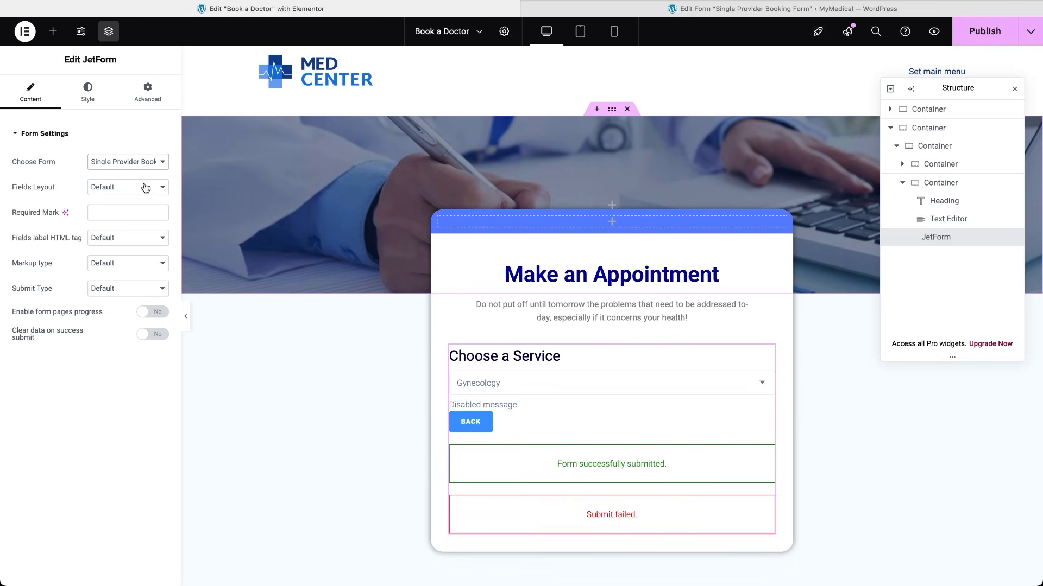